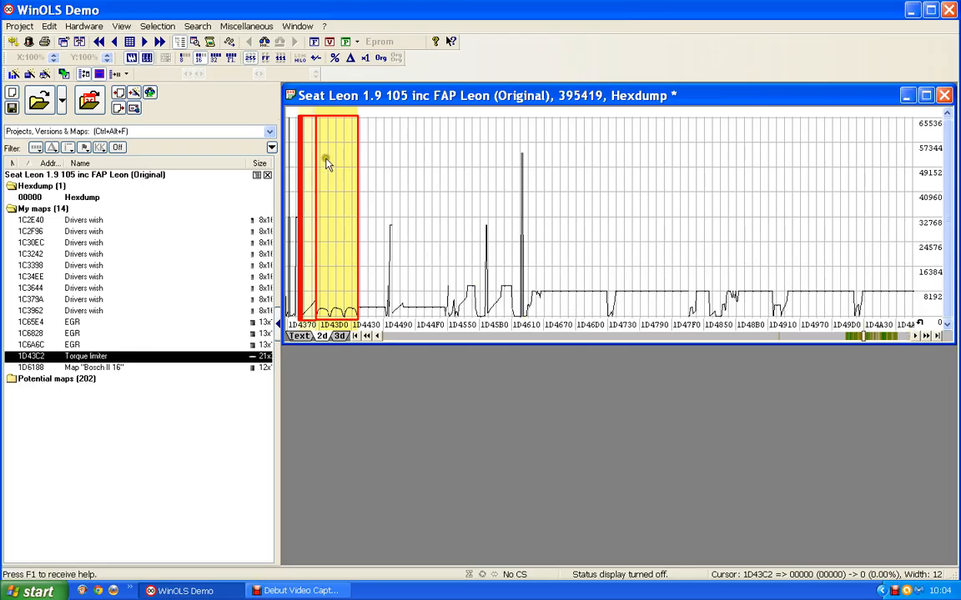
Step: Go to the map at address 1D6188 in the 2D hexdump view and select it
{"action": "left_click", "coordinate": [883, 336]}
{"action": "left_click", "coordinate": [882, 337]}
{"action": "left_click", "coordinate": [883, 337]}
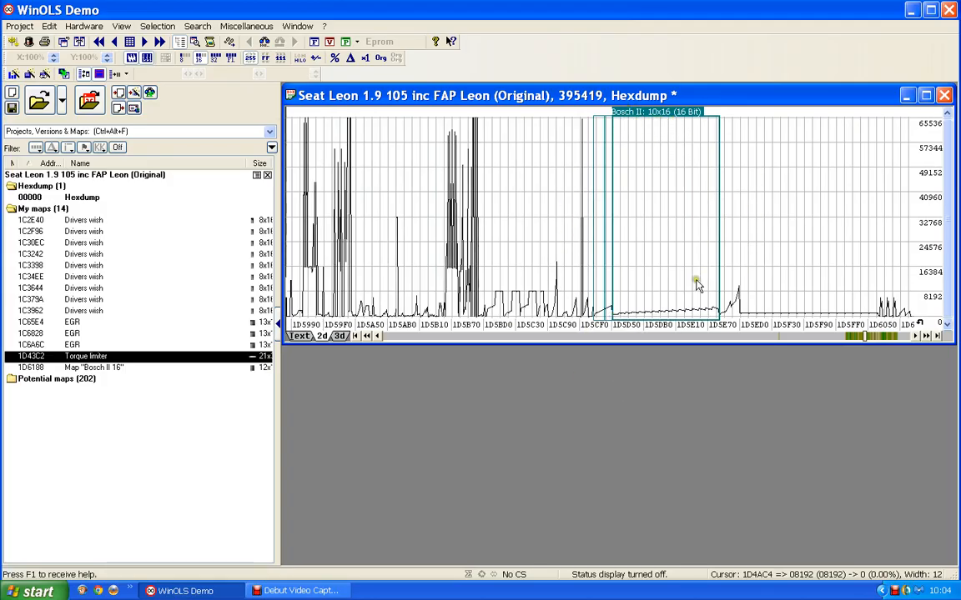
{"action": "left_click", "coordinate": [924, 335]}
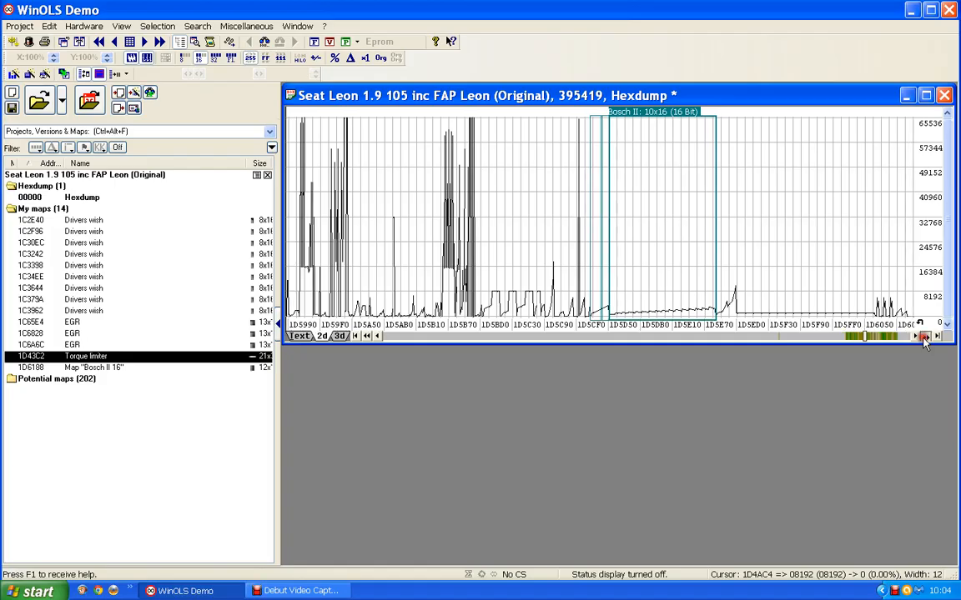
{"action": "left_click", "coordinate": [924, 335]}
{"action": "left_click", "coordinate": [924, 337]}
{"action": "left_click", "coordinate": [924, 337]}
{"action": "left_click", "coordinate": [924, 337]}
{"action": "left_click", "coordinate": [924, 337]}
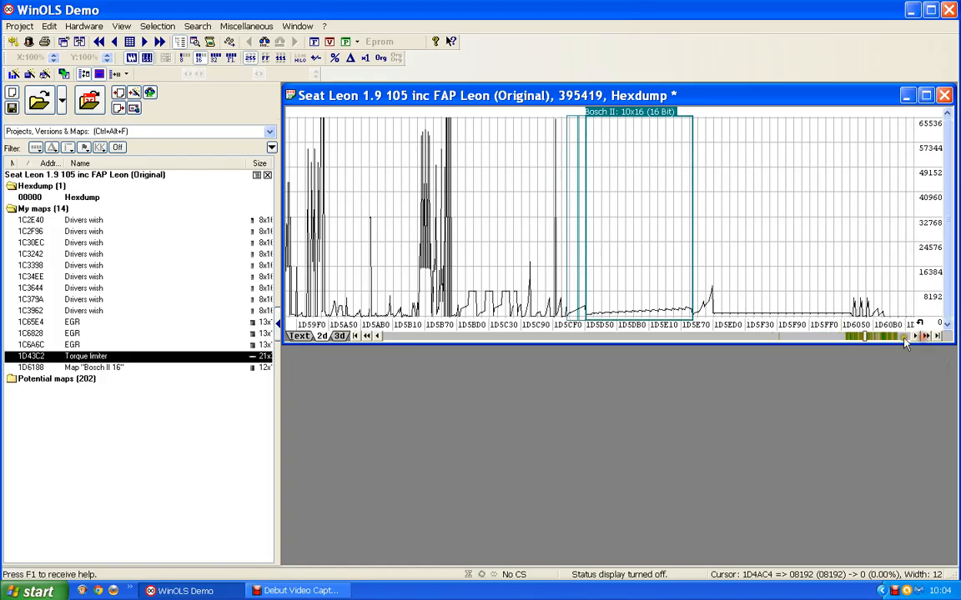
{"action": "left_click", "coordinate": [901, 337]}
{"action": "scroll", "coordinate": [640, 274], "scroll_direction": "up", "scroll_amount": 3}
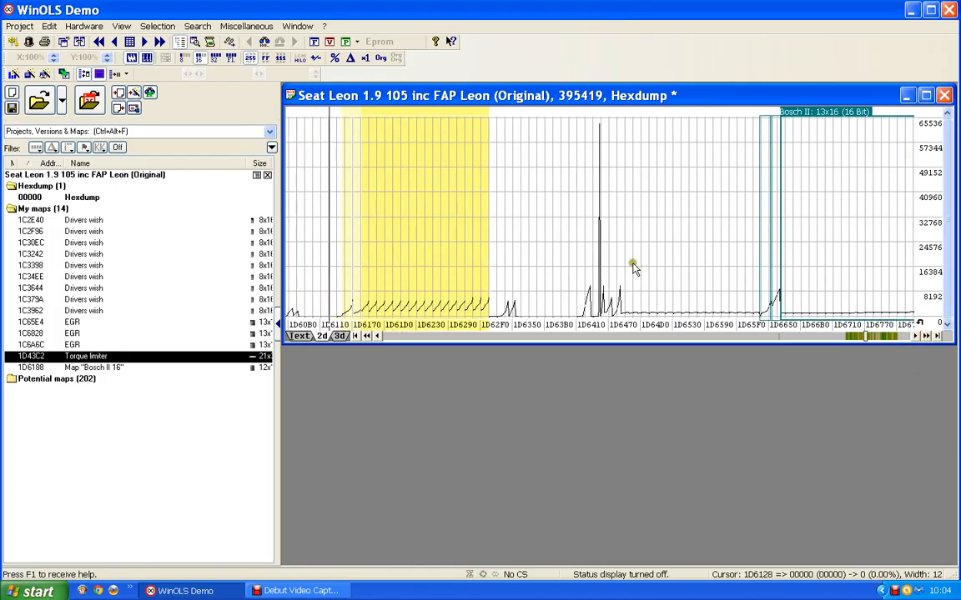
{"action": "left_click", "coordinate": [452, 242]}
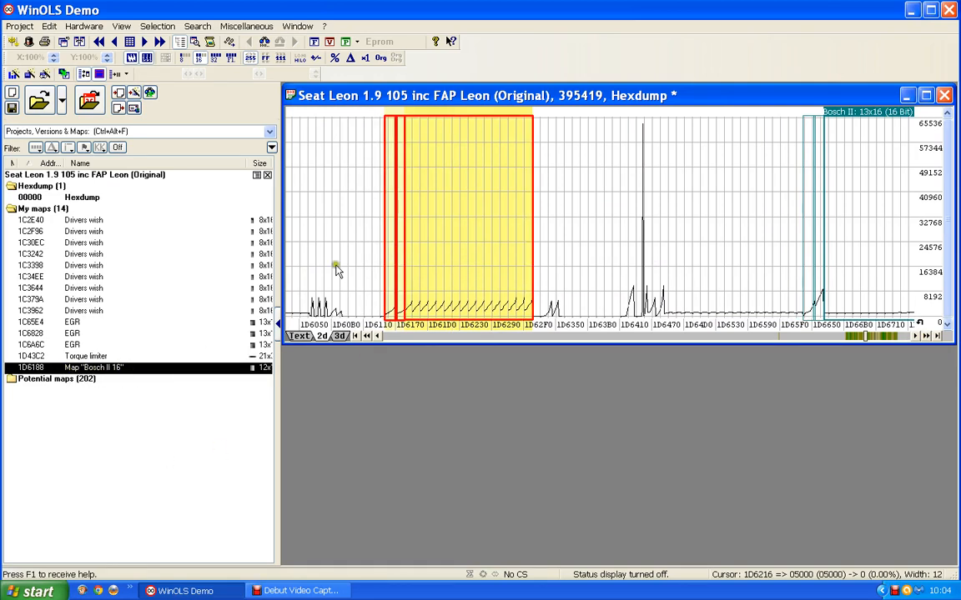
Step: Examine the hexdump curve on both sides of the selected map at 1D6188
{"action": "scroll", "coordinate": [446, 240], "scroll_direction": "up", "scroll_amount": 7}
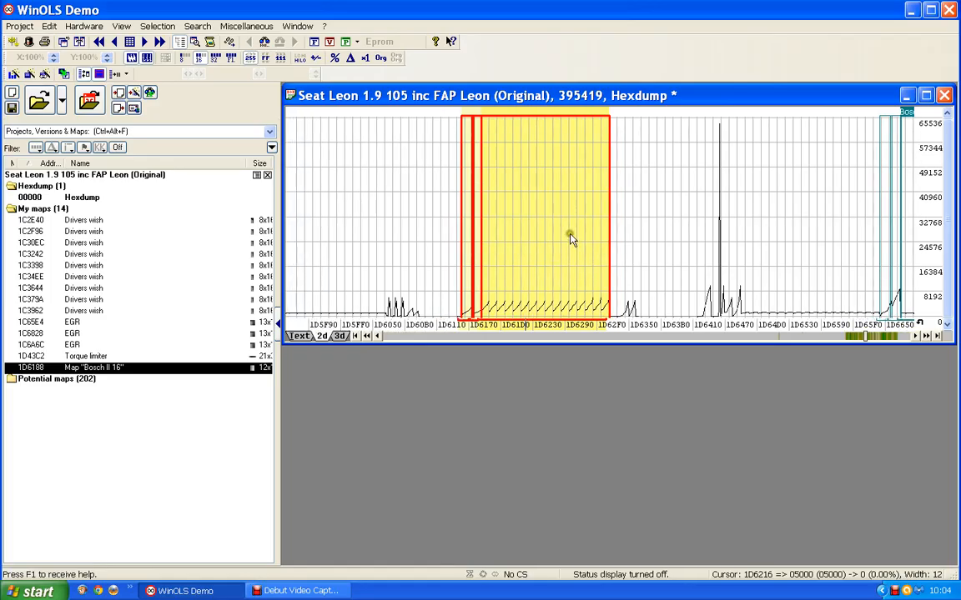
{"action": "scroll", "coordinate": [567, 251], "scroll_direction": "up", "scroll_amount": 3}
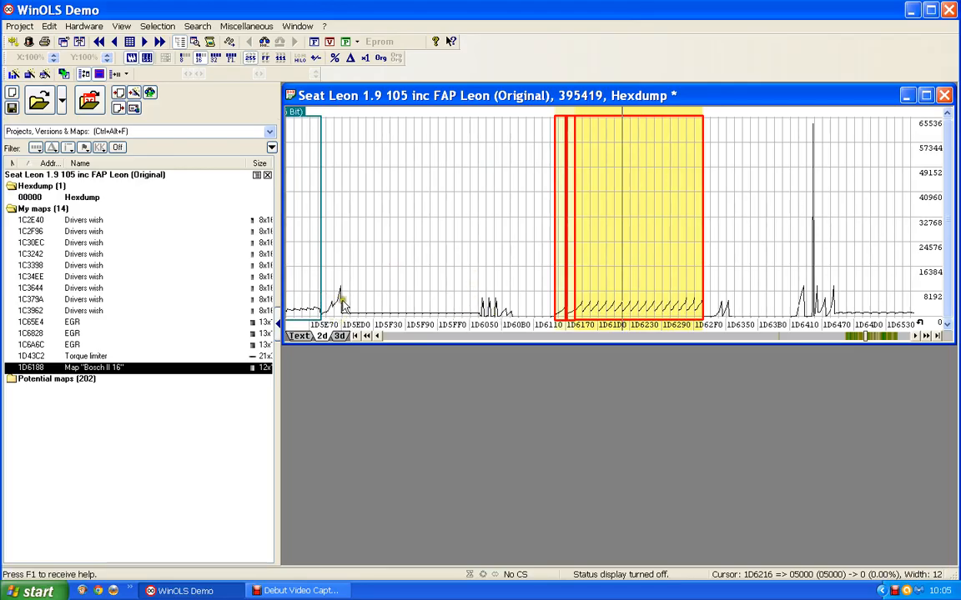
{"action": "scroll", "coordinate": [667, 294], "scroll_direction": "down", "scroll_amount": 2}
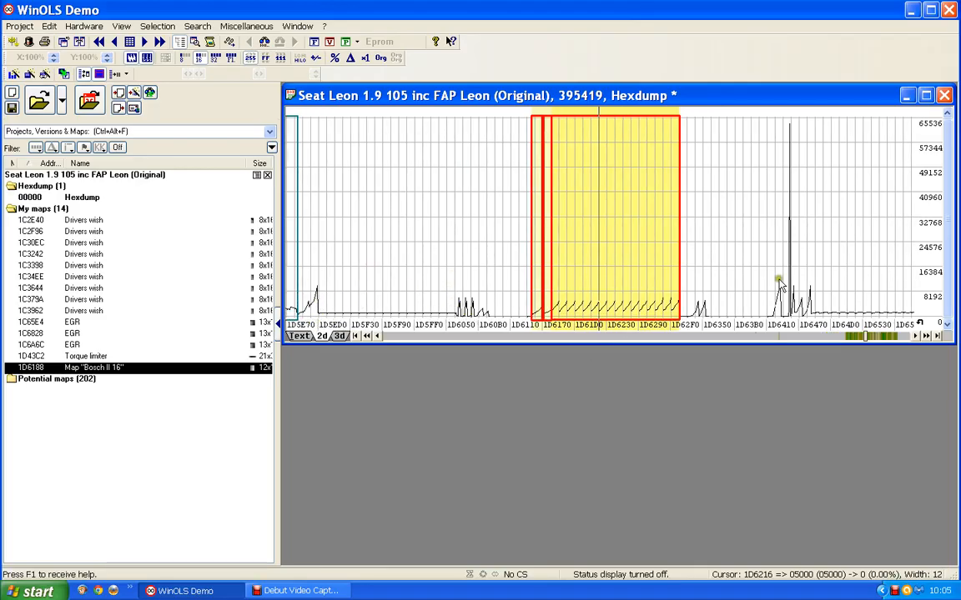
{"action": "left_click_drag", "start_coordinate": [814, 343], "coordinate": [832, 347]}
{"action": "scroll", "coordinate": [805, 329], "scroll_direction": "down", "scroll_amount": 10}
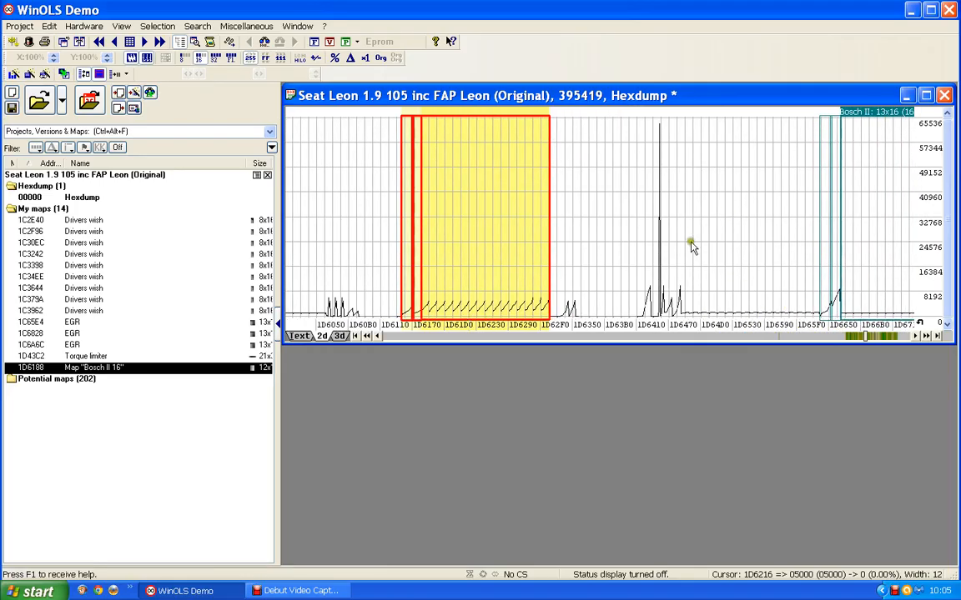
{"action": "scroll", "coordinate": [690, 243], "scroll_direction": "down", "scroll_amount": 6}
{"action": "scroll", "coordinate": [799, 255], "scroll_direction": "down", "scroll_amount": 2}
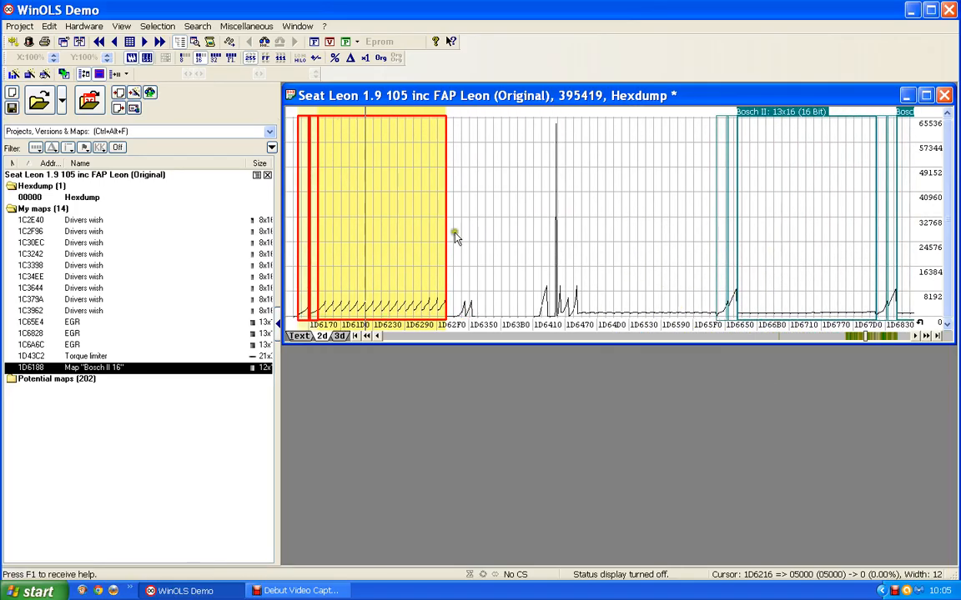
{"action": "scroll", "coordinate": [718, 224], "scroll_direction": "down", "scroll_amount": 2}
{"action": "scroll", "coordinate": [726, 242], "scroll_direction": "down", "scroll_amount": 13}
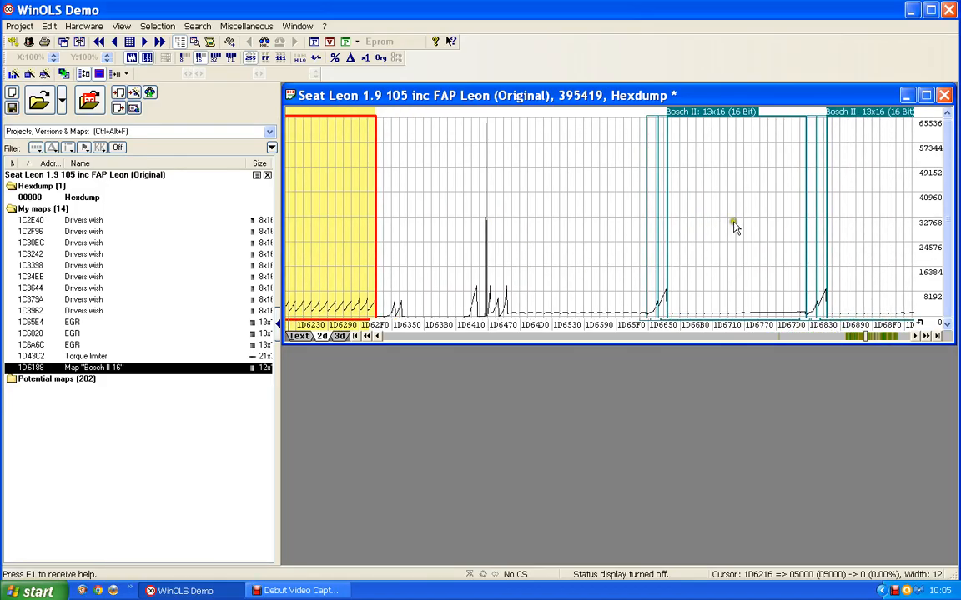
Step: Examine the consecutive 13x16 Bosch II potential maps that follow the 1D6188 map in the hexdump
{"action": "scroll", "coordinate": [813, 270], "scroll_direction": "down", "scroll_amount": 12}
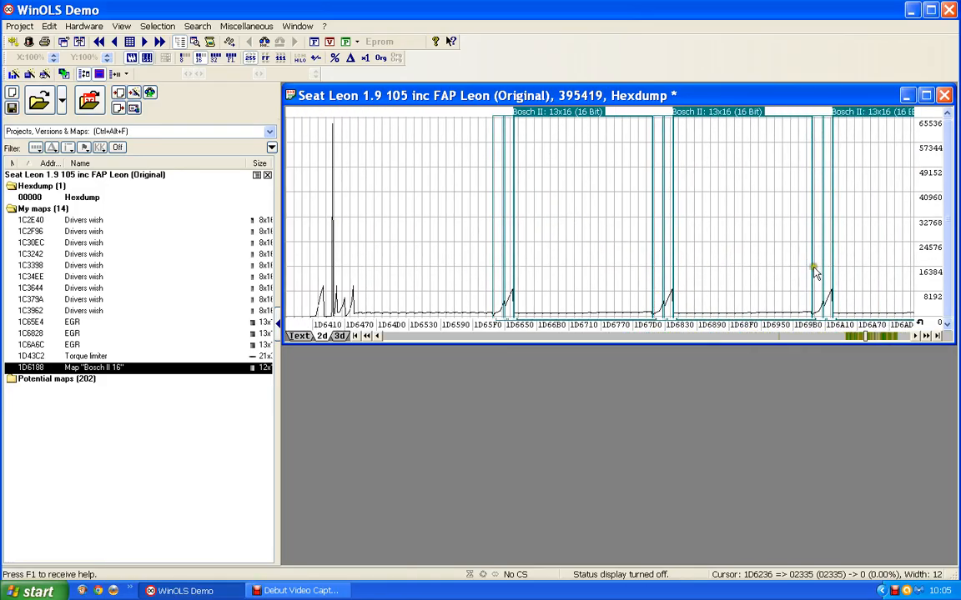
{"action": "left_click_drag", "start_coordinate": [806, 279], "coordinate": [824, 279]}
{"action": "left_click_drag", "start_coordinate": [711, 269], "coordinate": [695, 267]}
{"action": "scroll", "coordinate": [695, 269], "scroll_direction": "up", "scroll_amount": 10}
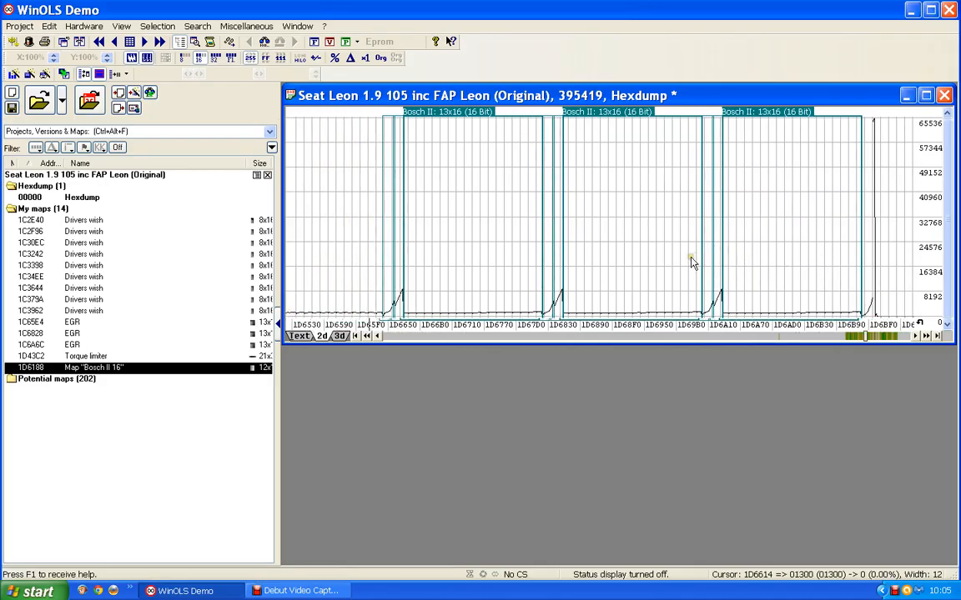
{"action": "scroll", "coordinate": [675, 241], "scroll_direction": "up", "scroll_amount": 10}
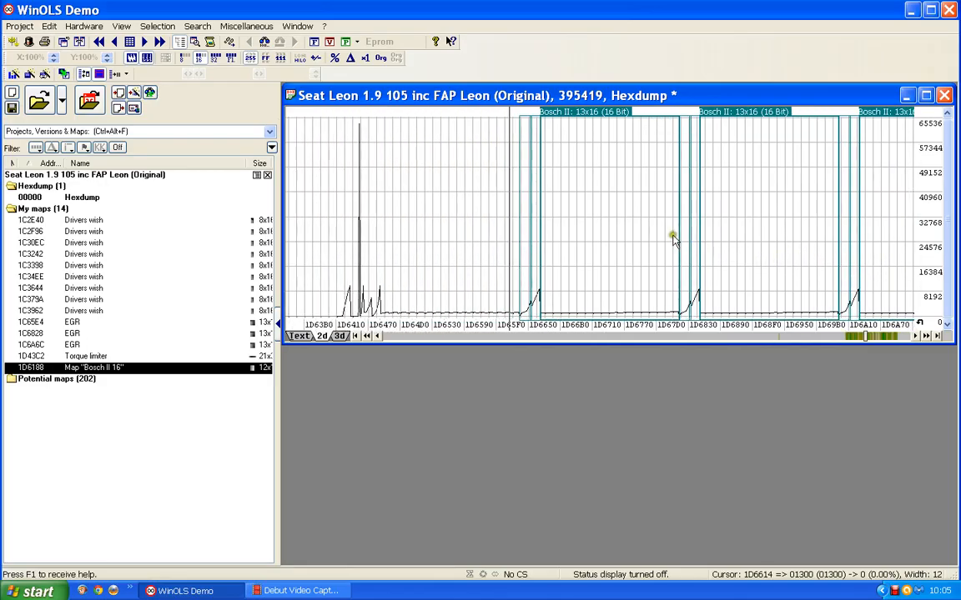
Step: Return to the highlighted map at 1D6188 in the hexdump and open it as its own map table
{"action": "scroll", "coordinate": [555, 206], "scroll_direction": "up", "scroll_amount": 6}
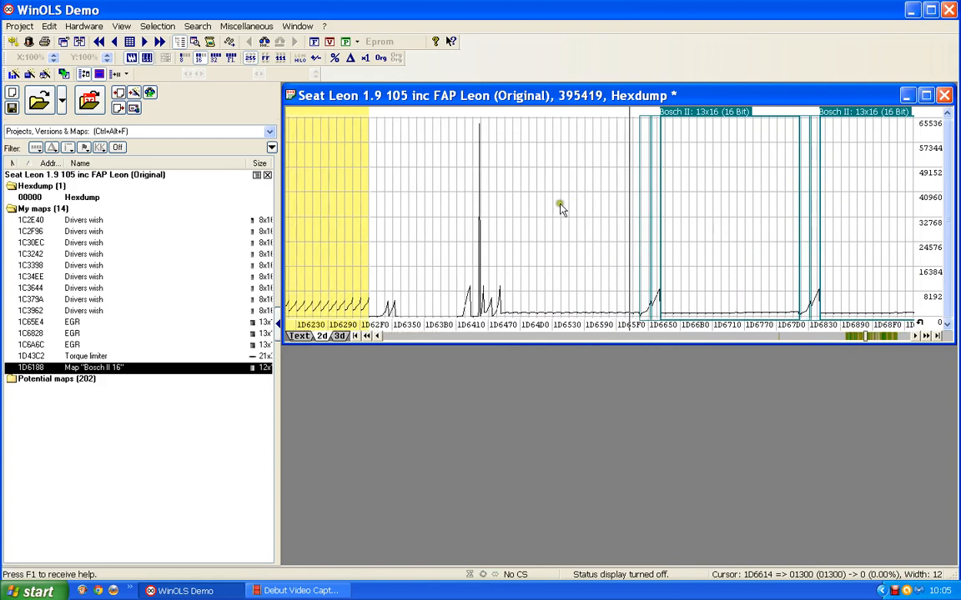
{"action": "scroll", "coordinate": [371, 226], "scroll_direction": "up", "scroll_amount": 3}
{"action": "scroll", "coordinate": [366, 234], "scroll_direction": "up", "scroll_amount": 7}
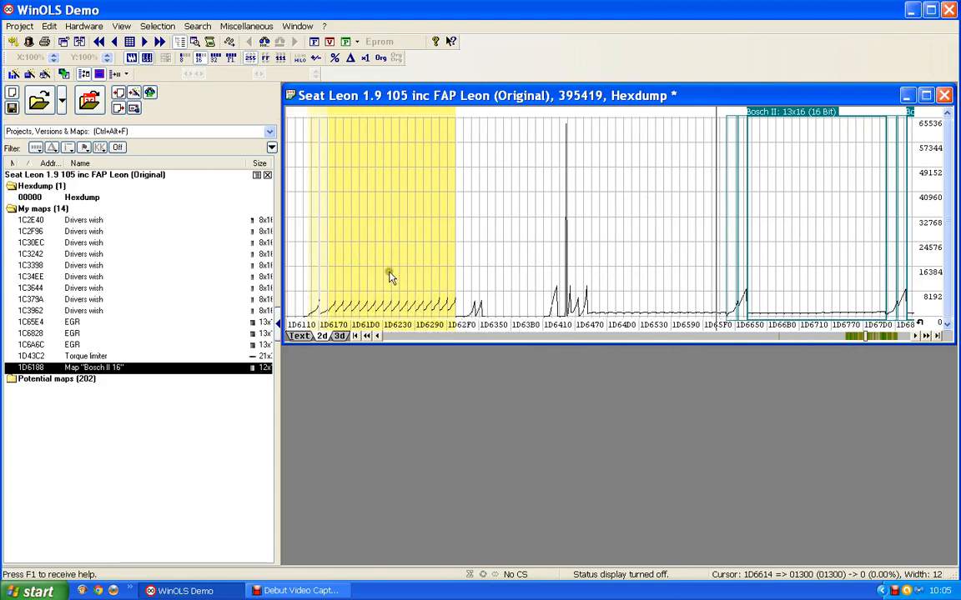
{"action": "scroll", "coordinate": [390, 323], "scroll_direction": "up", "scroll_amount": 5}
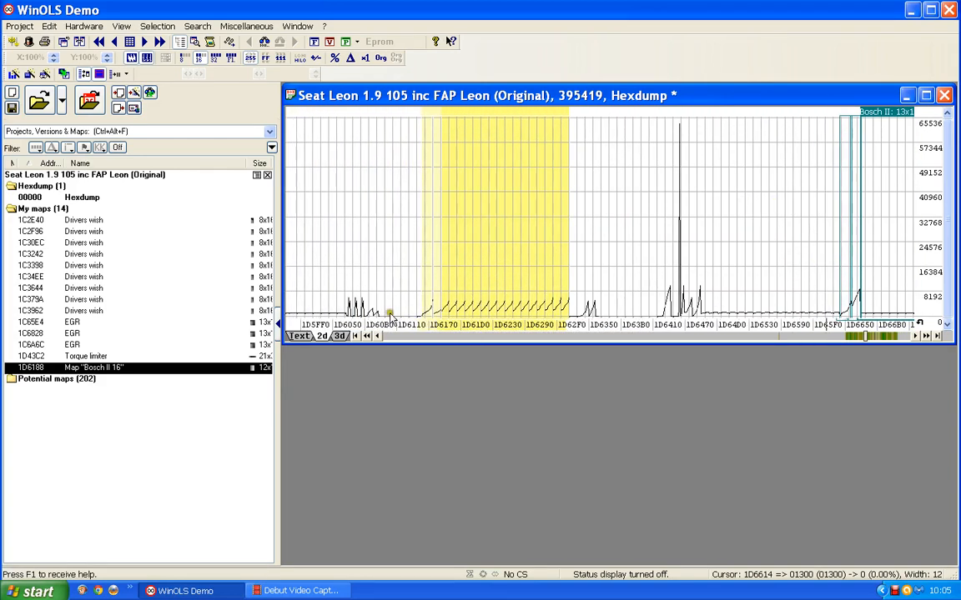
{"action": "scroll", "coordinate": [308, 313], "scroll_direction": "up", "scroll_amount": 2}
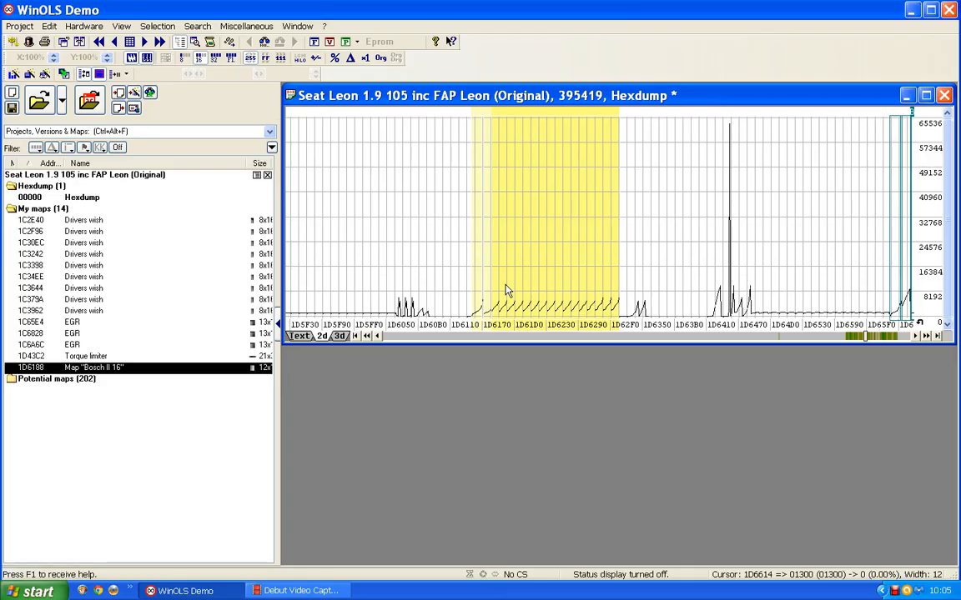
{"action": "double_click", "coordinate": [548, 233]}
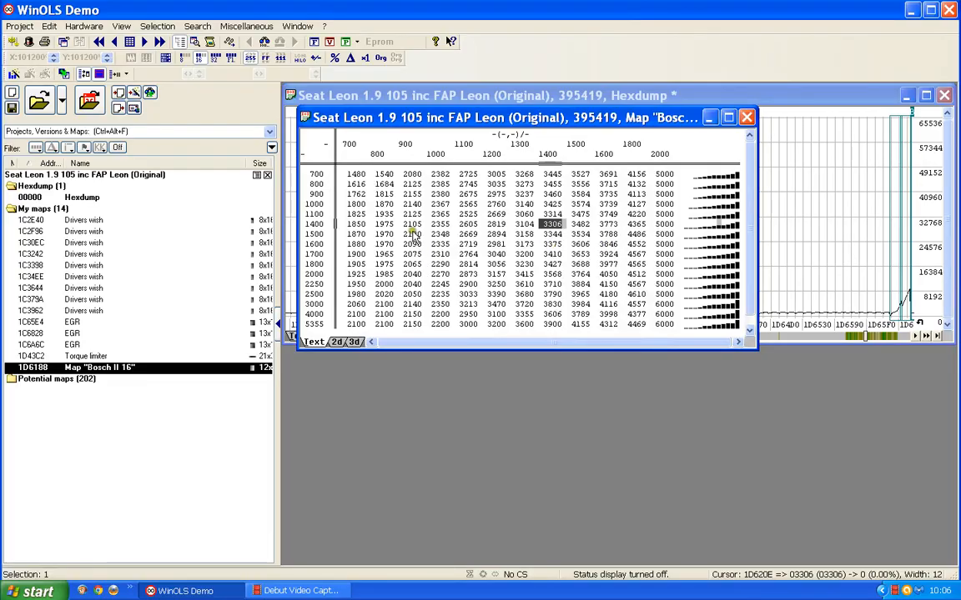
Step: Describe the map's Y-axis as "Engine speed" with the unit rpm
{"action": "double_click", "coordinate": [316, 272]}
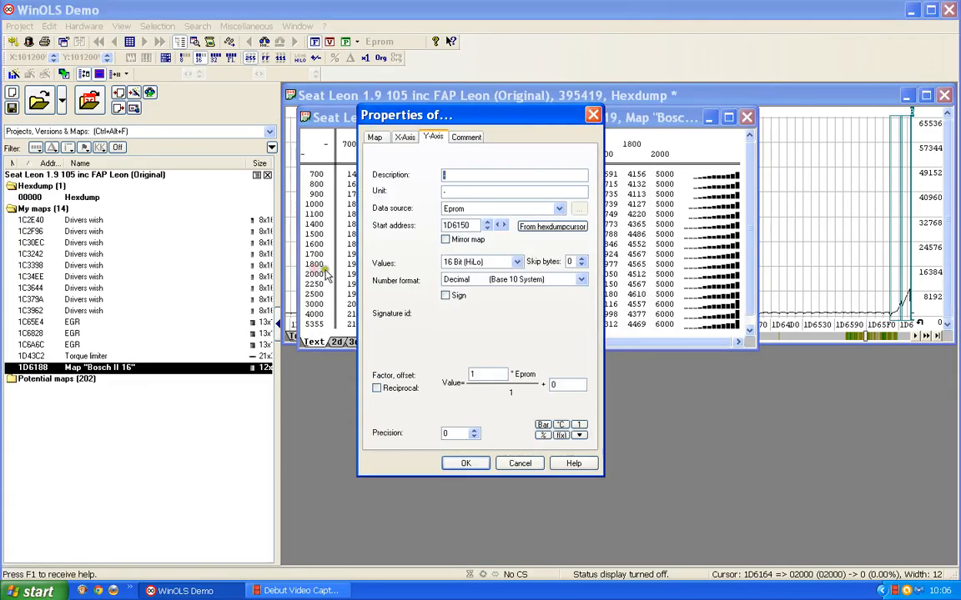
{"action": "type", "text": "Engine speed"}
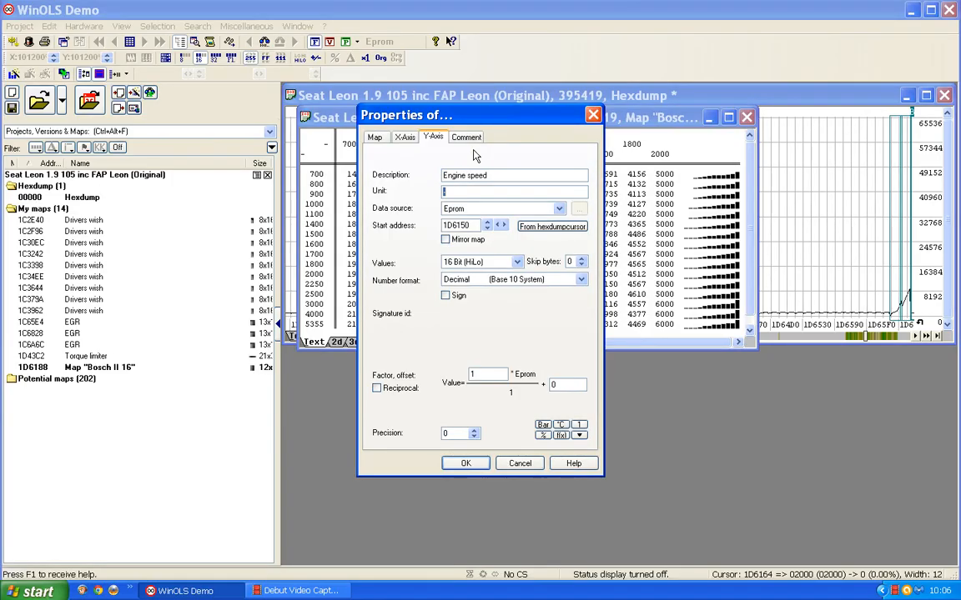
{"action": "type", "text": "rpm"}
{"action": "left_click", "coordinate": [462, 469]}
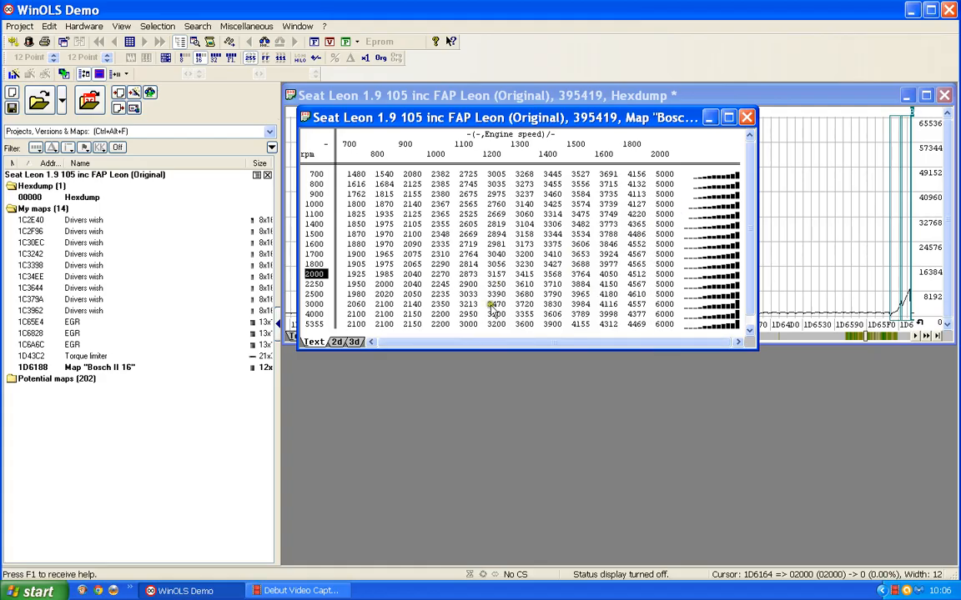
Step: In the map's properties, set the description of its values to IQ and the unit to mg/stroke
{"action": "double_click", "coordinate": [491, 262]}
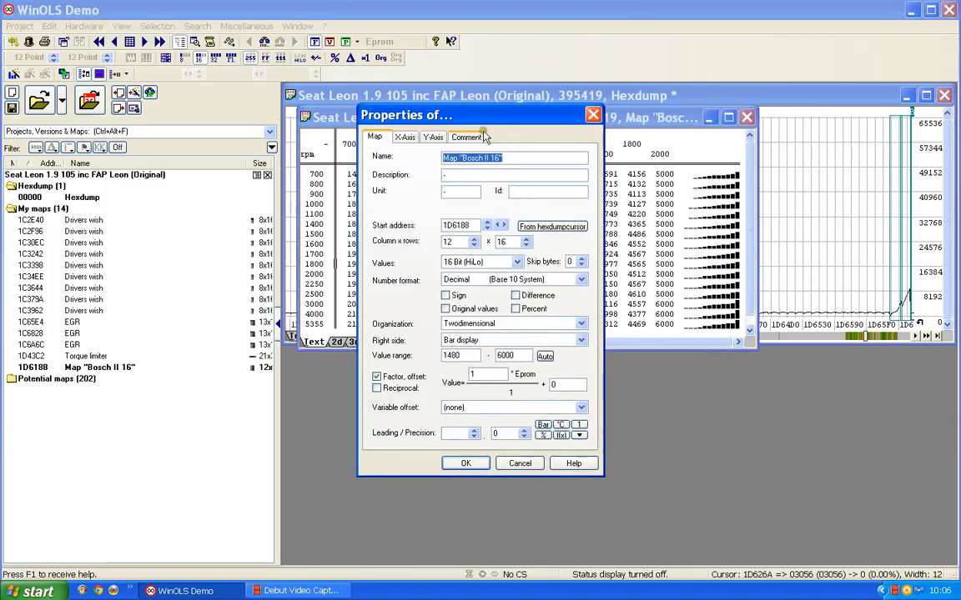
{"action": "left_click", "coordinate": [449, 174]}
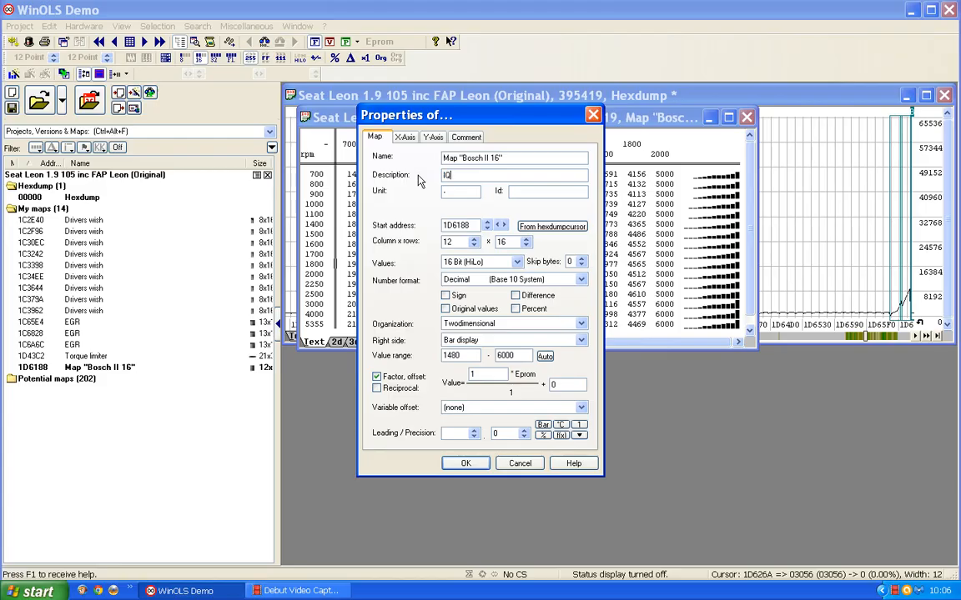
{"action": "left_click", "coordinate": [447, 191]}
{"action": "type", "text": "mg/strok"}
Step: Set the map values' factor to 0.01 and precision to 1, and widen the map window to fit every column
{"action": "key", "text": "BackSpace"}
{"action": "type", "text": "0"}
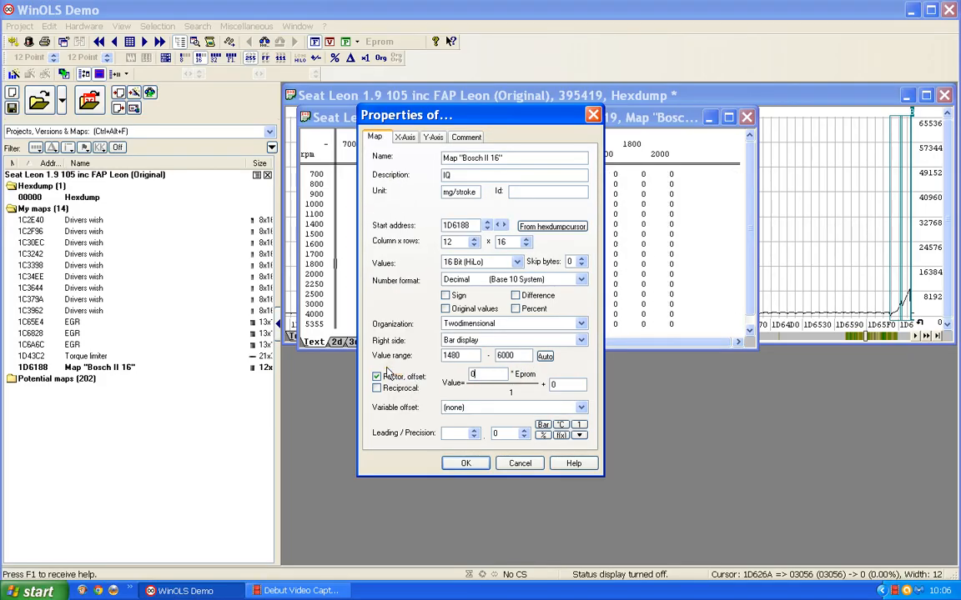
{"action": "type", "text": ".01"}
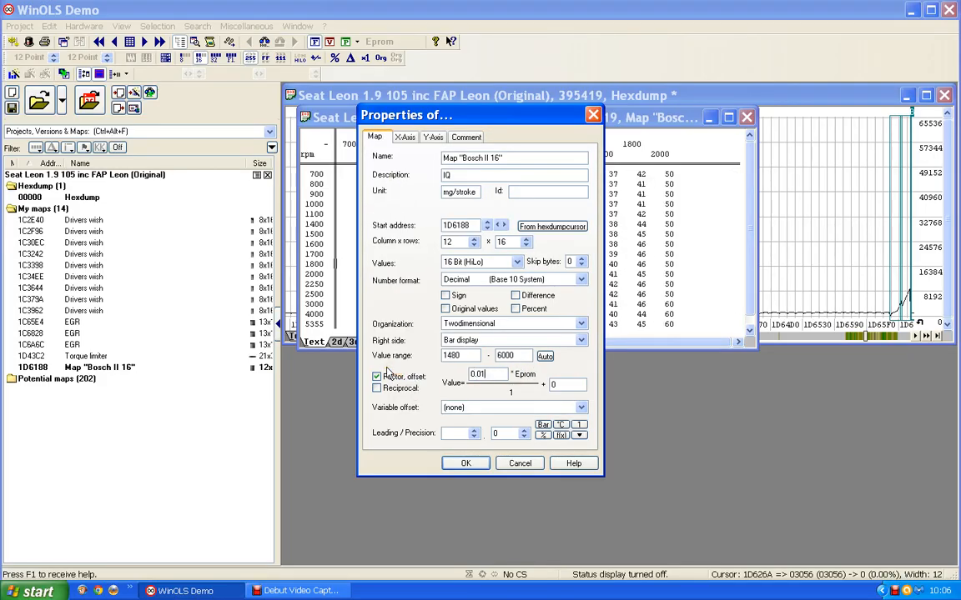
{"action": "left_click", "coordinate": [523, 434]}
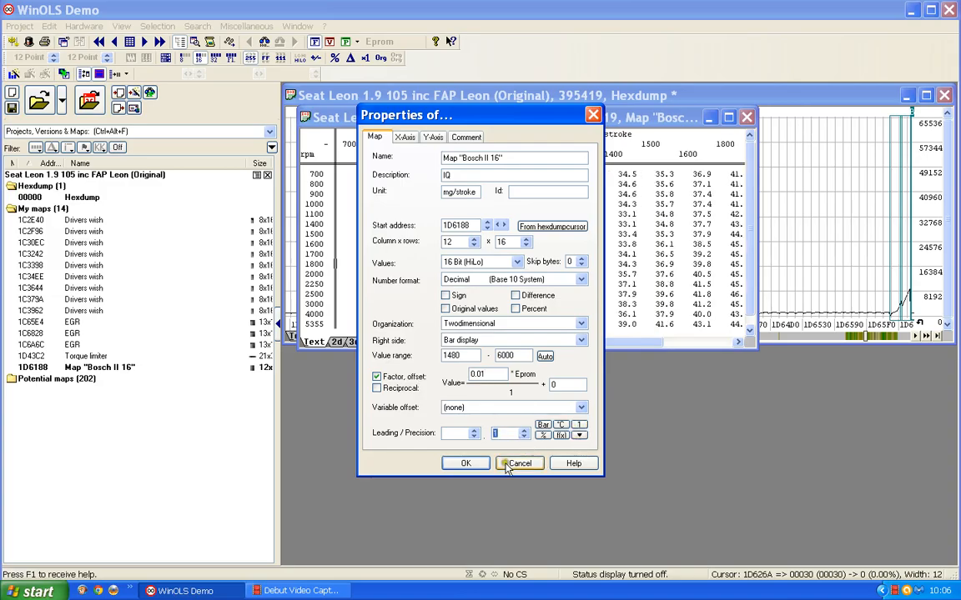
{"action": "left_click", "coordinate": [468, 465]}
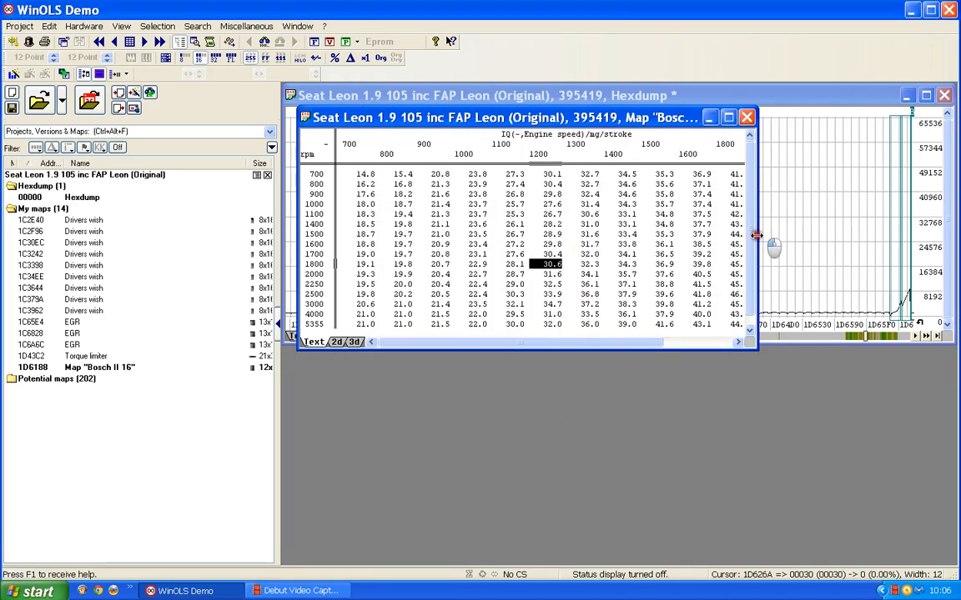
{"action": "left_click_drag", "start_coordinate": [756, 246], "coordinate": [873, 236]}
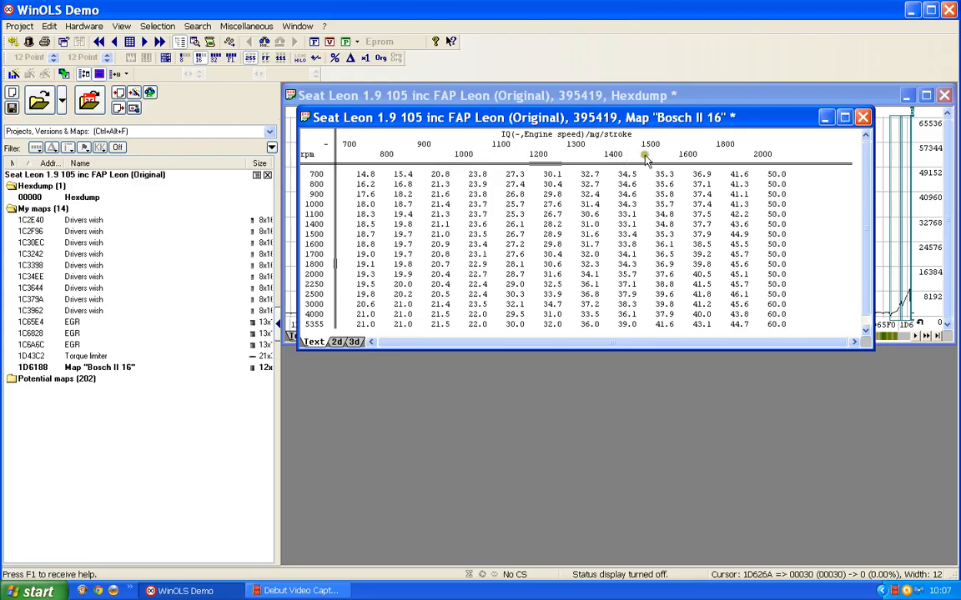
Step: Describe the map's X-axis as "Boost pressure- MAP" with the unit mbar
{"action": "double_click", "coordinate": [535, 156]}
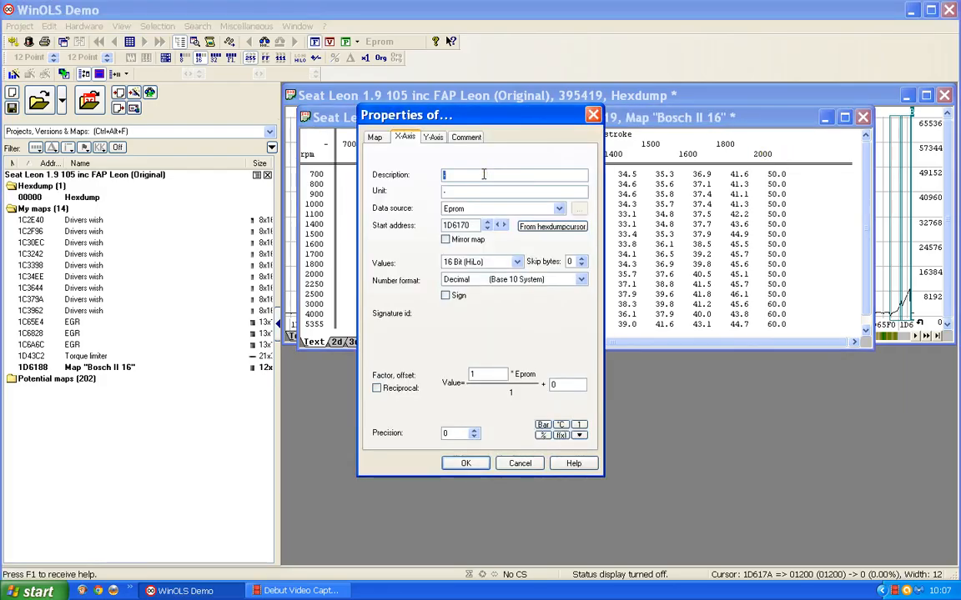
{"action": "type", "text": "Boost p"}
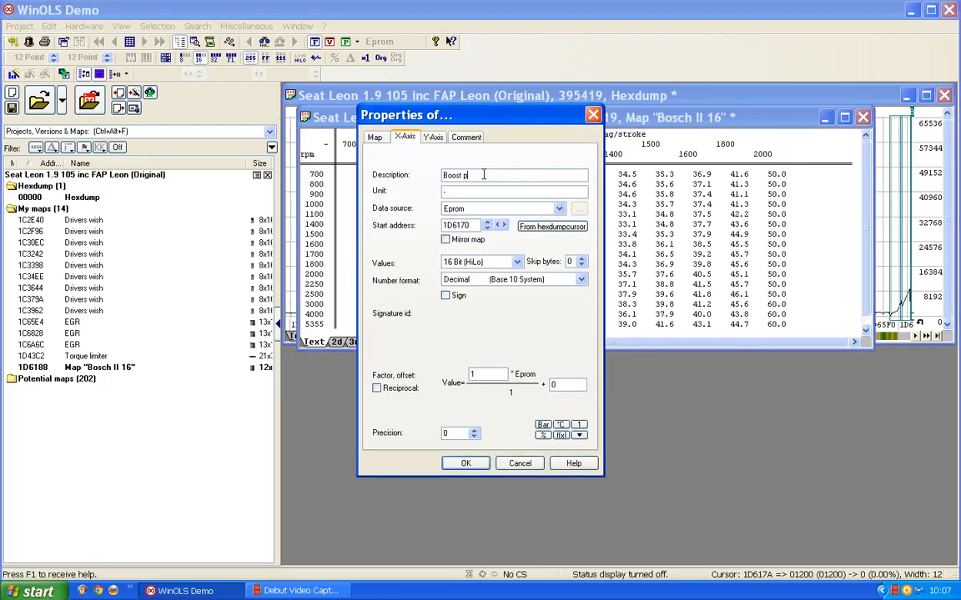
{"action": "type", "text": "ressure"}
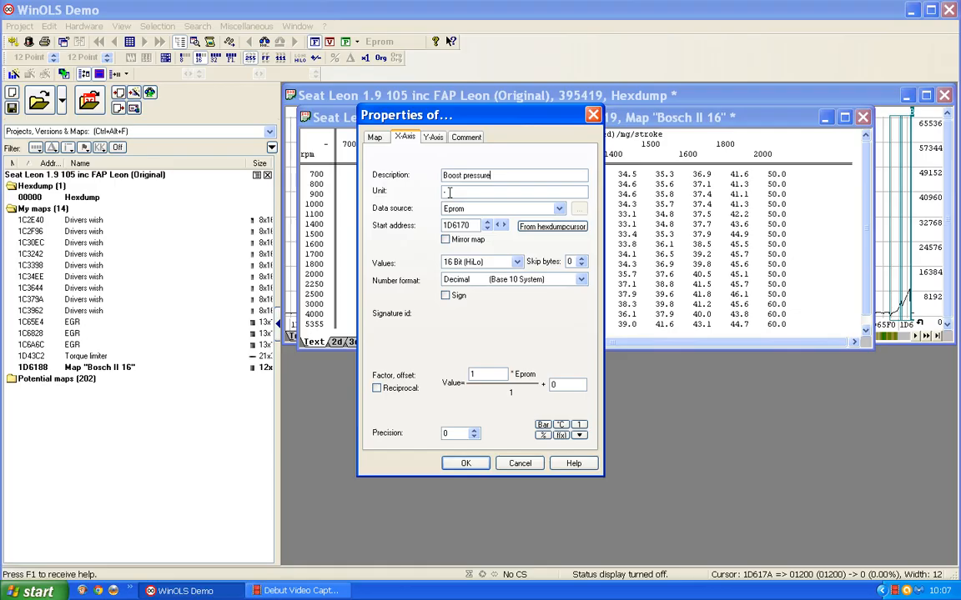
{"action": "type", "text": "- MAP"}
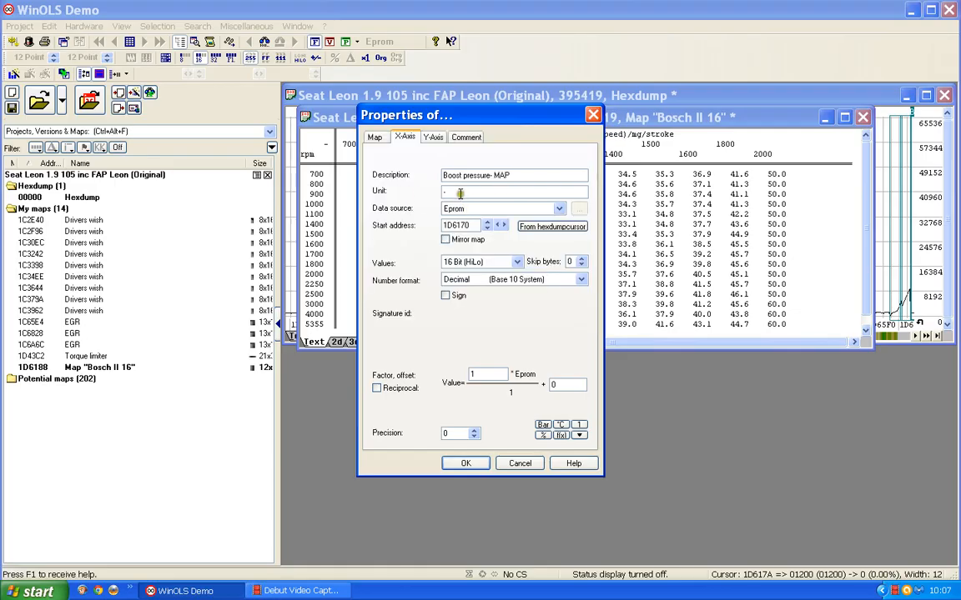
{"action": "left_click", "coordinate": [432, 193]}
{"action": "type", "text": "mbar"}
{"action": "left_click", "coordinate": [490, 200]}
{"action": "left_click", "coordinate": [481, 193]}
{"action": "left_click", "coordinate": [468, 464]}
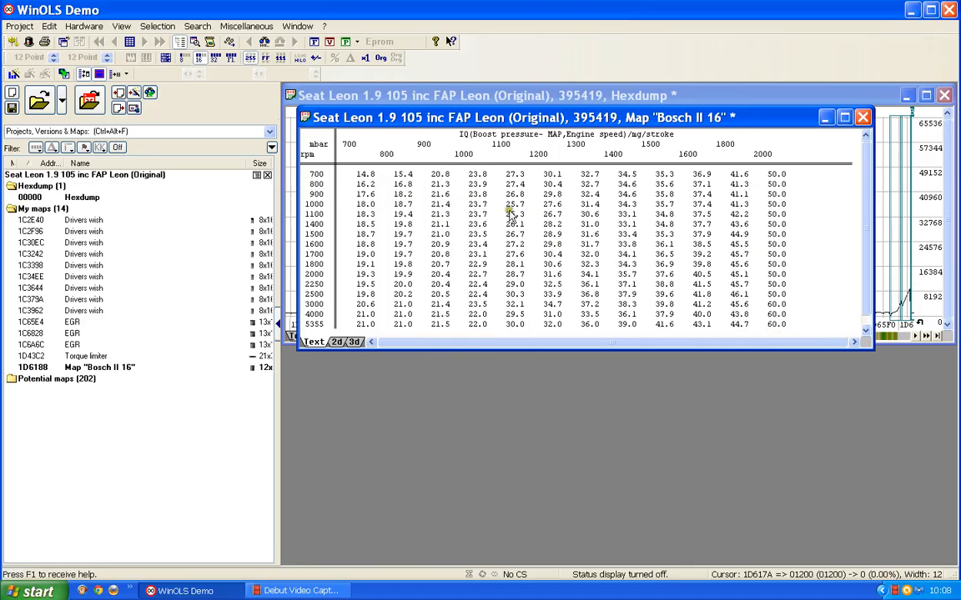
Step: Rename the map at 1D6188 as "IQ limited by Air pressure (MAP) - smoke map" and close its window
{"action": "double_click", "coordinate": [447, 227]}
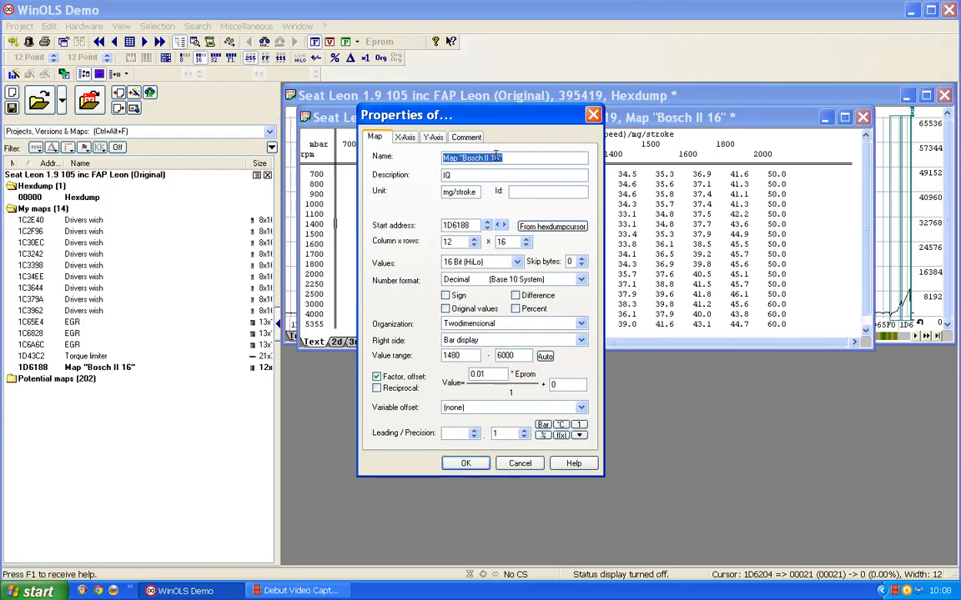
{"action": "type", "text": "IQ"}
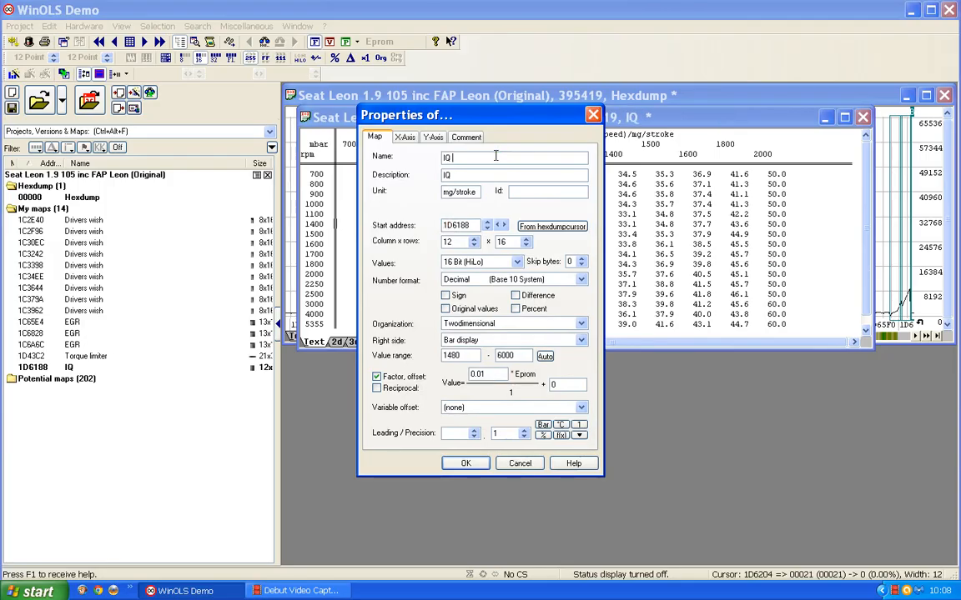
{"action": "type", "text": " limited"}
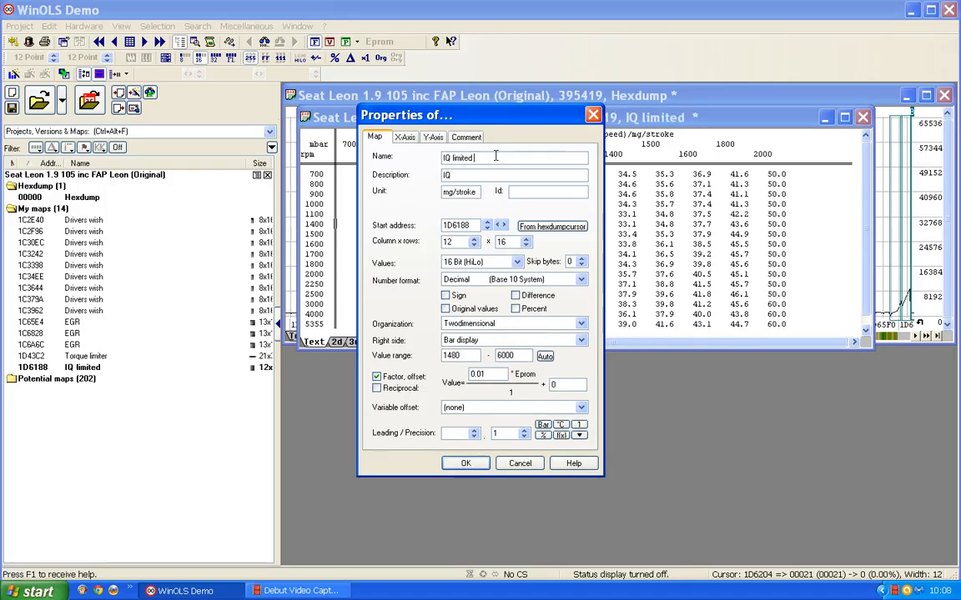
{"action": "type", "text": " by A"}
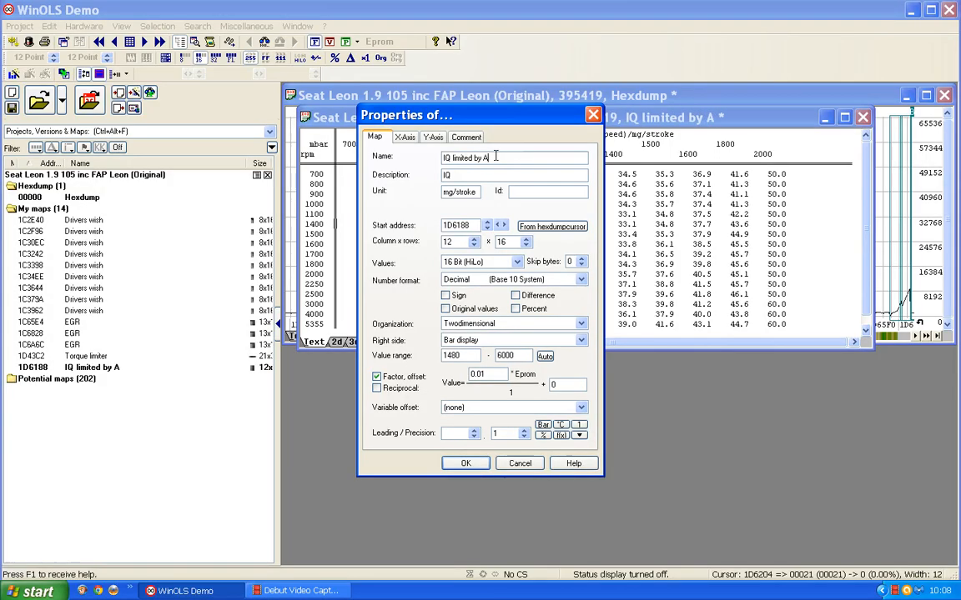
{"action": "type", "text": "ir pressure (MAP"}
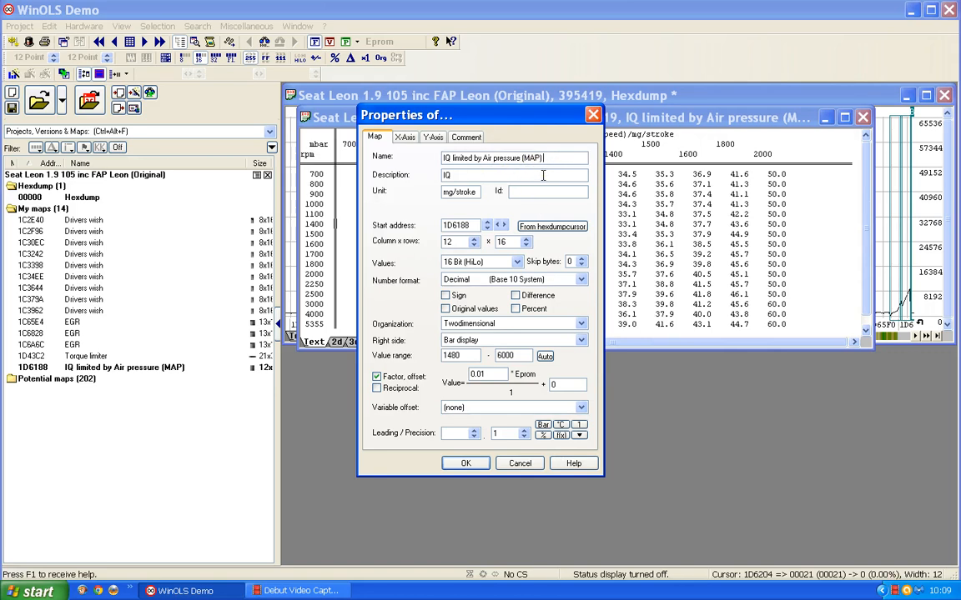
{"action": "type", "text": "- smoke map"}
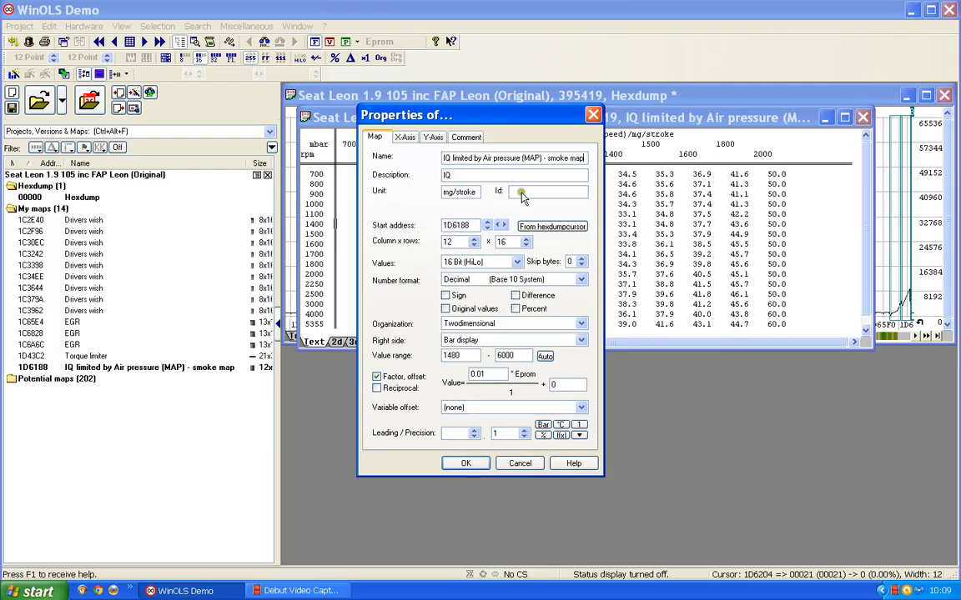
{"action": "left_click", "coordinate": [477, 464]}
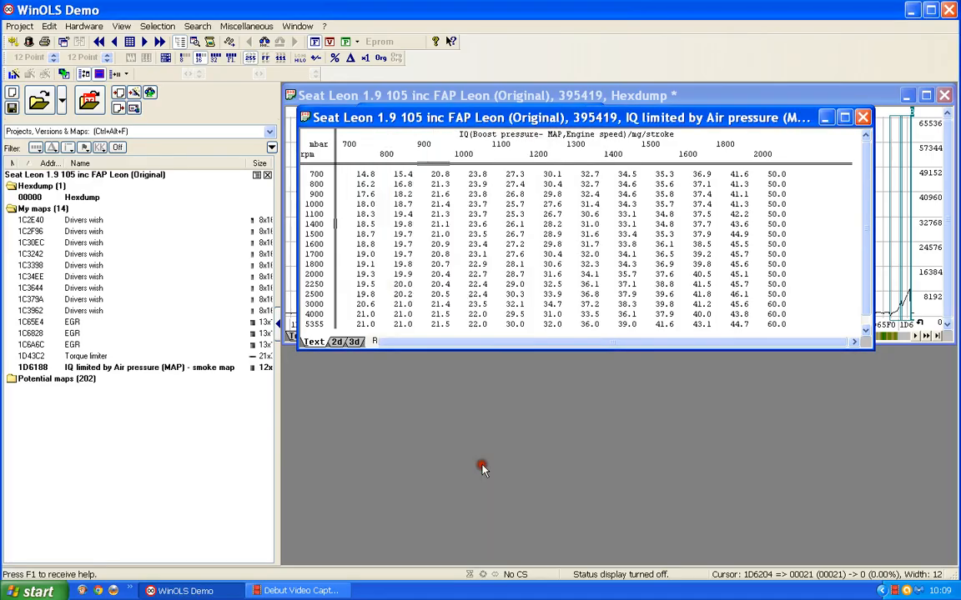
{"action": "left_click", "coordinate": [448, 223]}
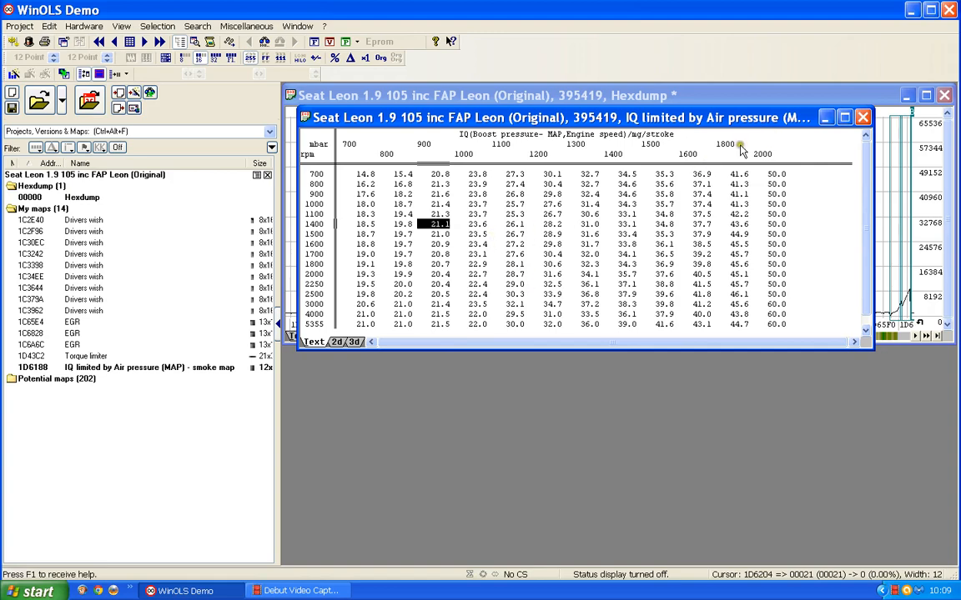
{"action": "left_click", "coordinate": [862, 118]}
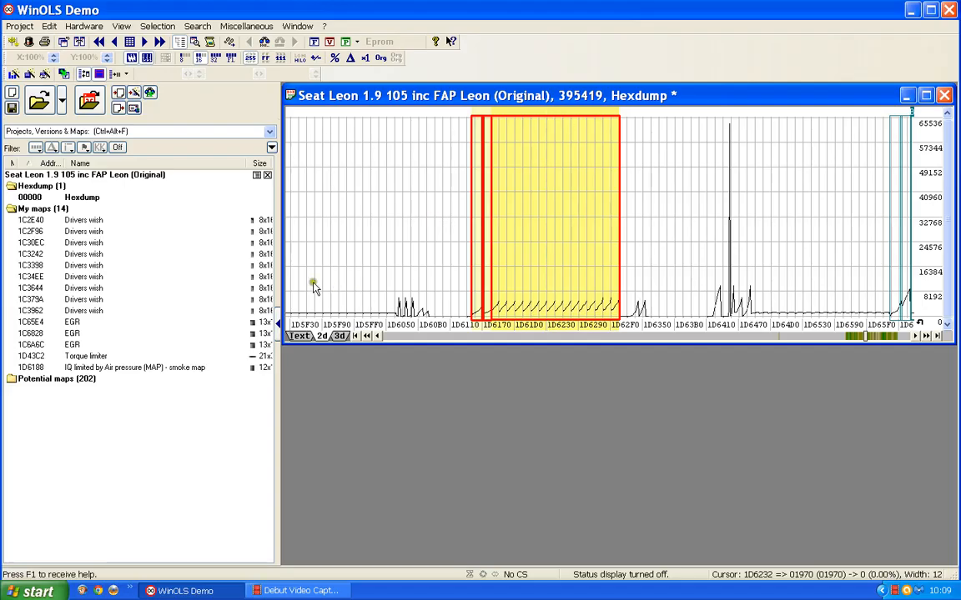
Step: Select the flat block preceding the smoke map in the hexdump's 2D view and show it in text view
{"action": "left_click", "coordinate": [369, 336]}
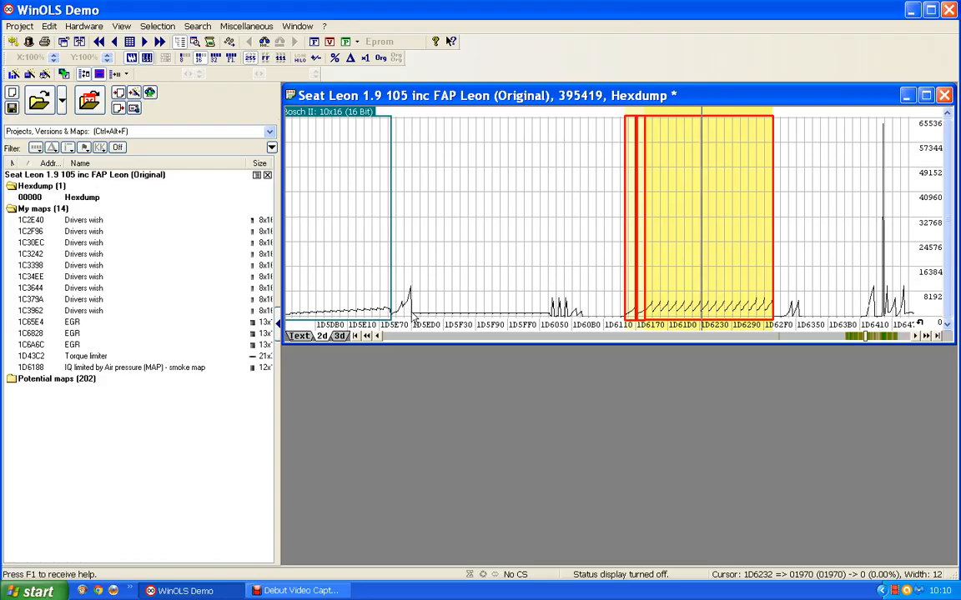
{"action": "left_click_drag", "start_coordinate": [413, 317], "coordinate": [550, 314]}
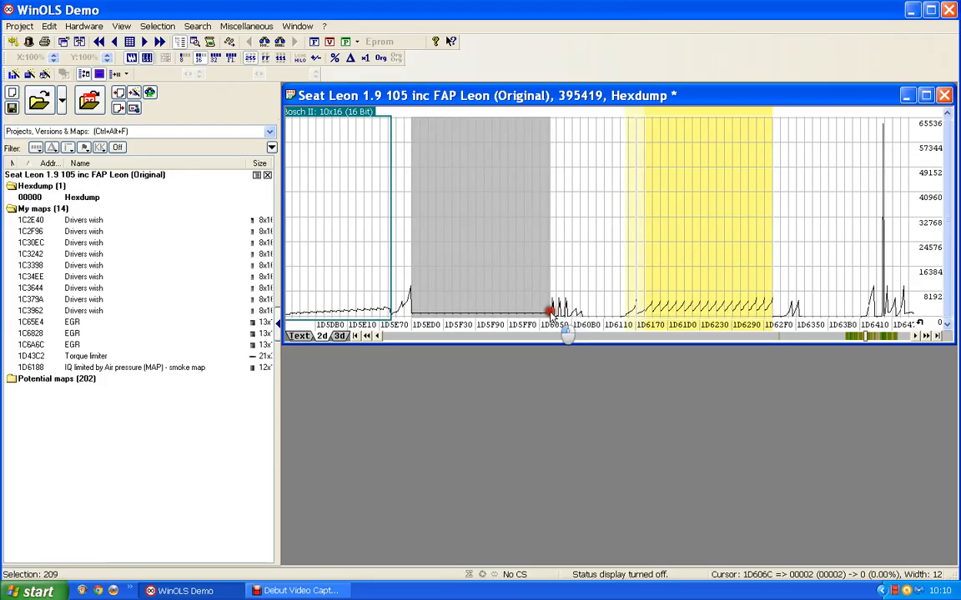
{"action": "left_click", "coordinate": [299, 335]}
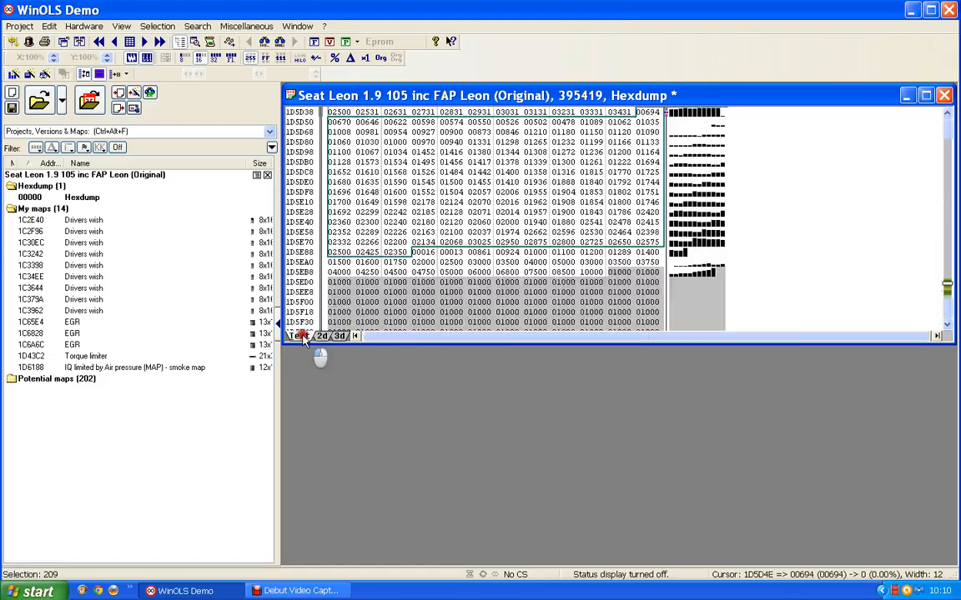
{"action": "scroll", "coordinate": [483, 223], "scroll_direction": "up", "scroll_amount": 2}
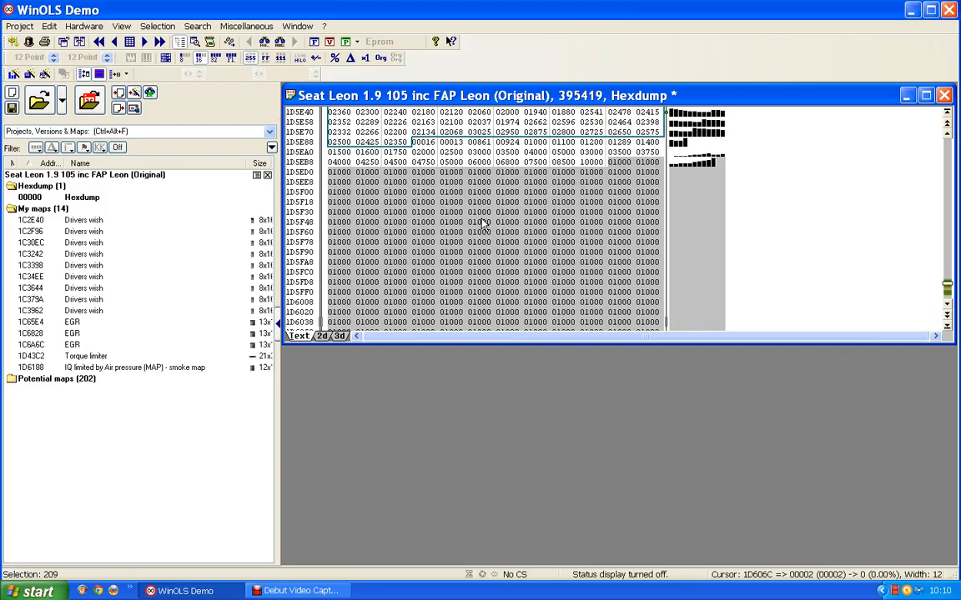
{"action": "scroll", "coordinate": [510, 219], "scroll_direction": "down", "scroll_amount": 1}
{"action": "scroll", "coordinate": [510, 218], "scroll_direction": "up", "scroll_amount": 2}
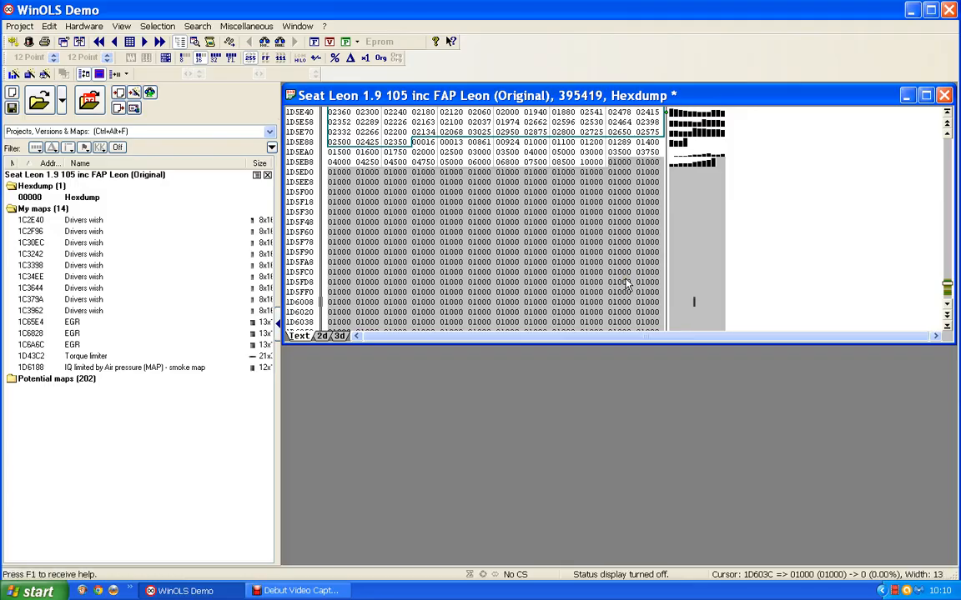
Step: Set the hexdump width to 13 columns and shift the alignment until the flat block starts a row at 1D5ECC
{"action": "key", "text": "w"}
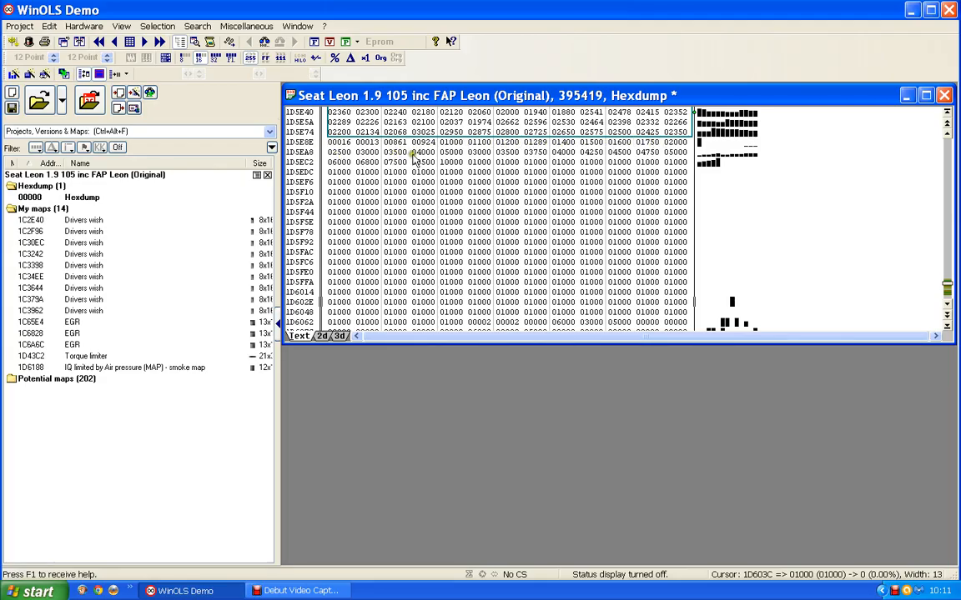
{"action": "left_click", "coordinate": [451, 152]}
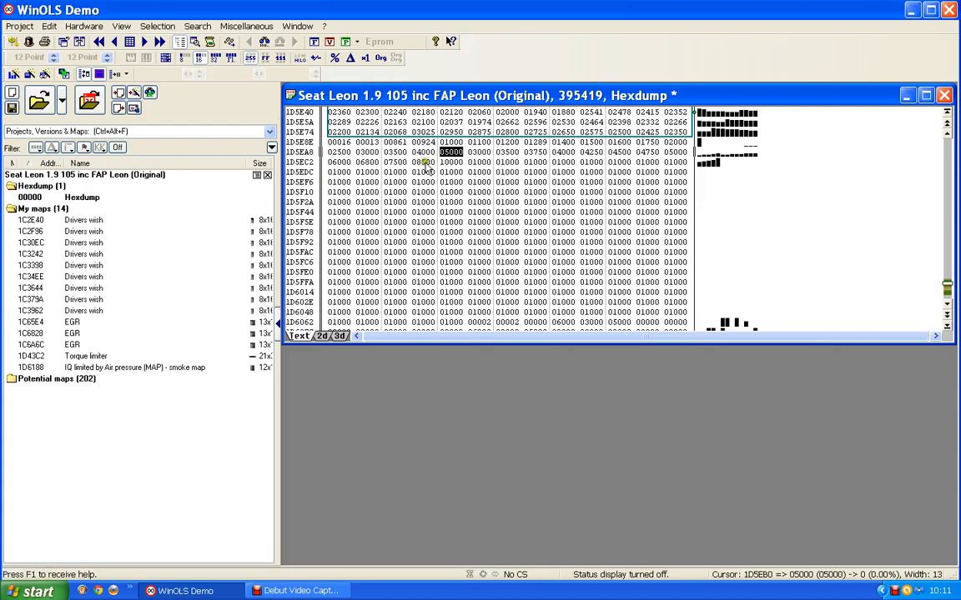
{"action": "left_click", "coordinate": [423, 163]}
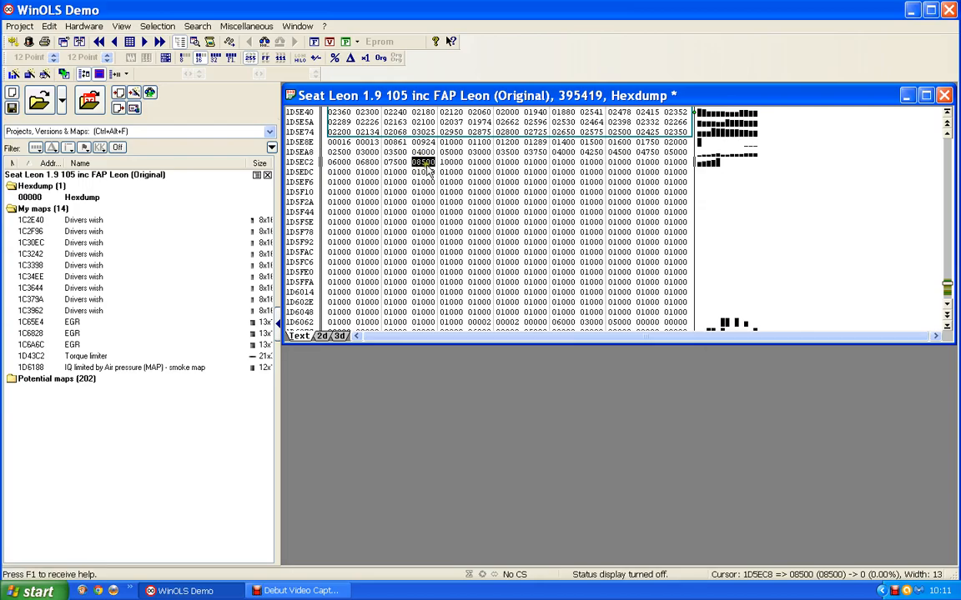
{"action": "left_click", "coordinate": [451, 164]}
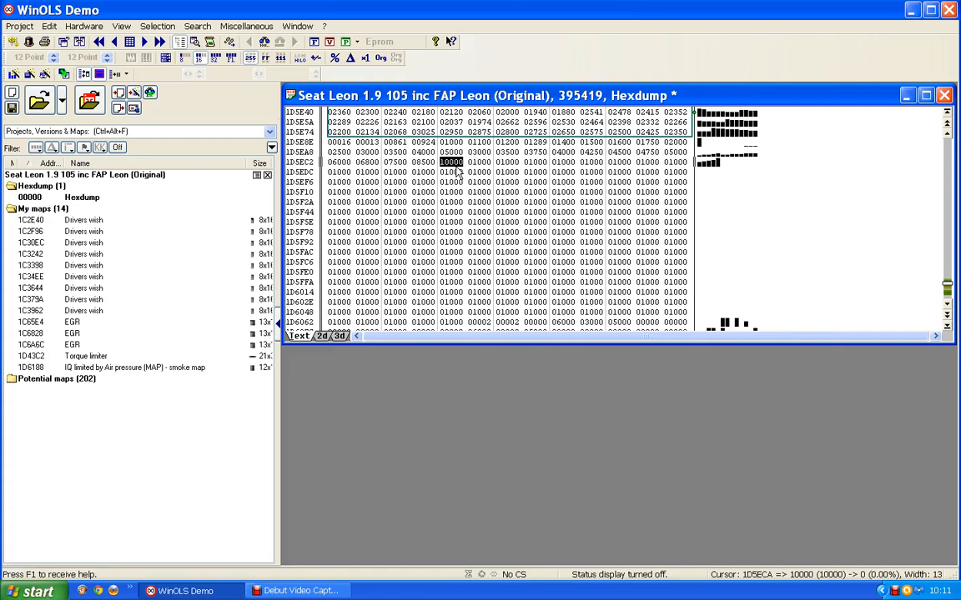
{"action": "key", "text": "ctrl+Left"}
{"action": "key", "text": "ctrl+Left"}
{"action": "key", "text": "ctrl+Left"}
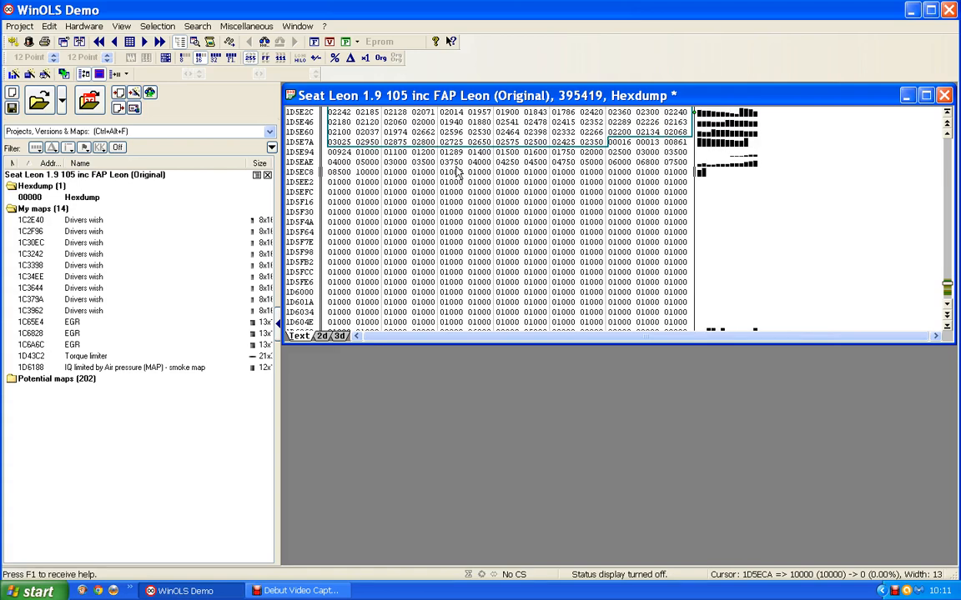
{"action": "key", "text": "ctrl+Right"}
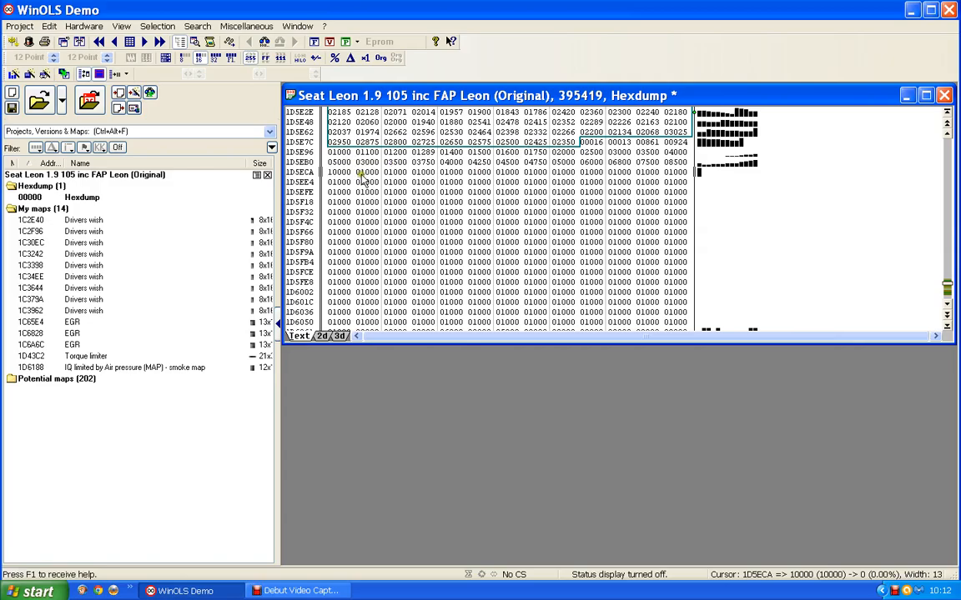
{"action": "key", "text": "ctrl+Right"}
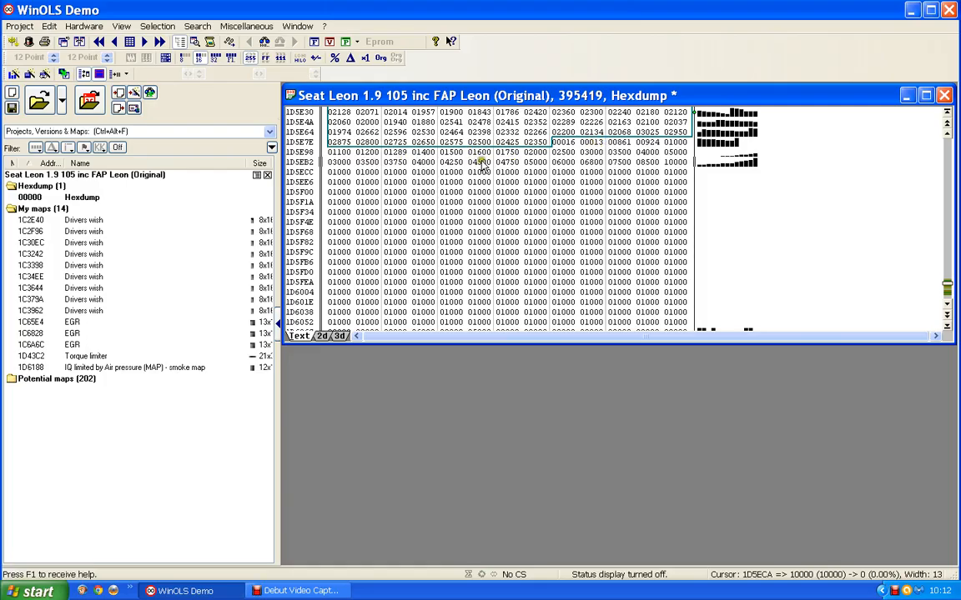
Step: Create a 13x16 map from the block of 1000 values between 1D5ECC and 1D606A, and move its window up over the hexdump
{"action": "left_click", "coordinate": [335, 172]}
{"action": "left_click_drag", "start_coordinate": [335, 173], "coordinate": [682, 321]}
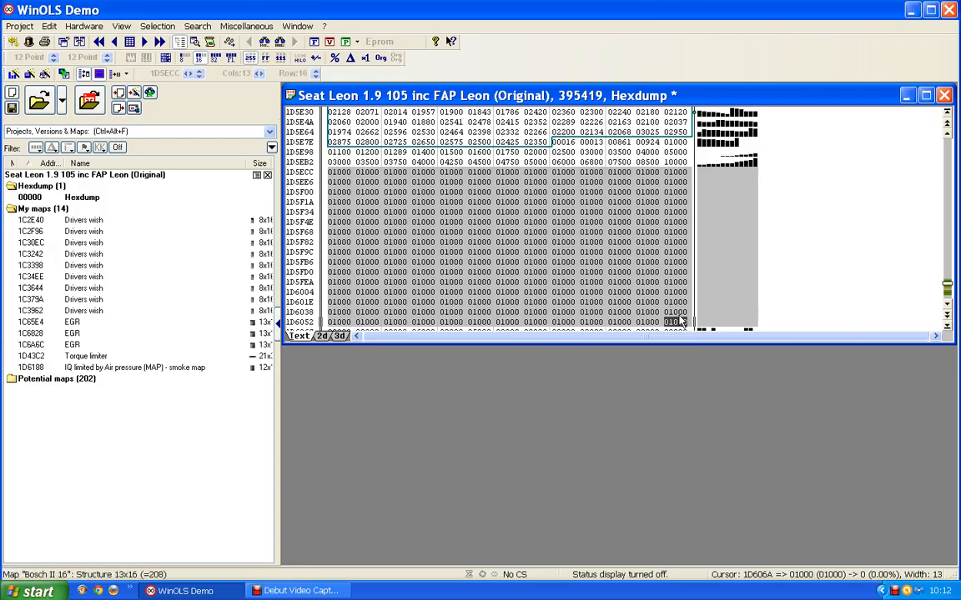
{"action": "key", "text": "k"}
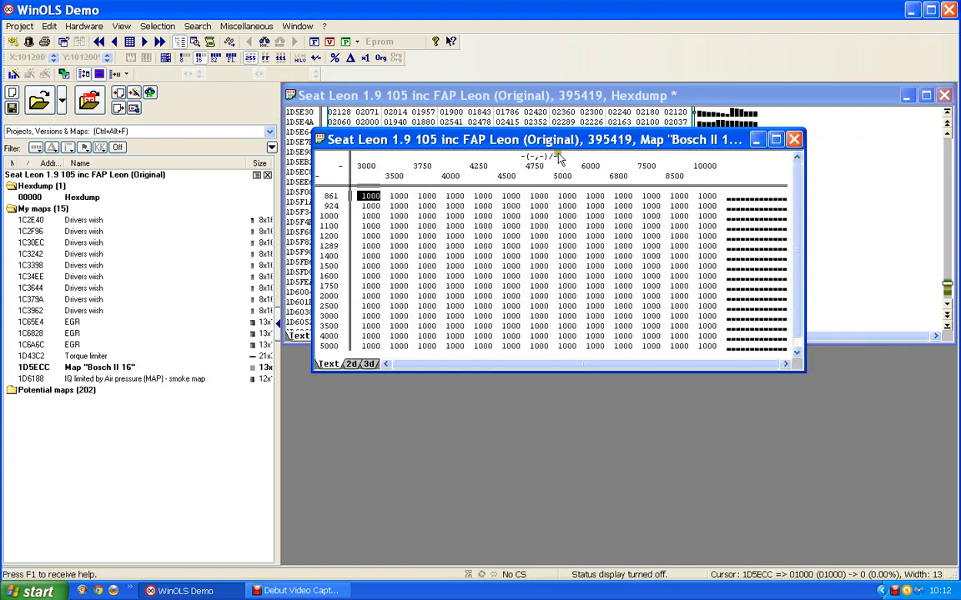
{"action": "left_click_drag", "start_coordinate": [543, 141], "coordinate": [538, 112]}
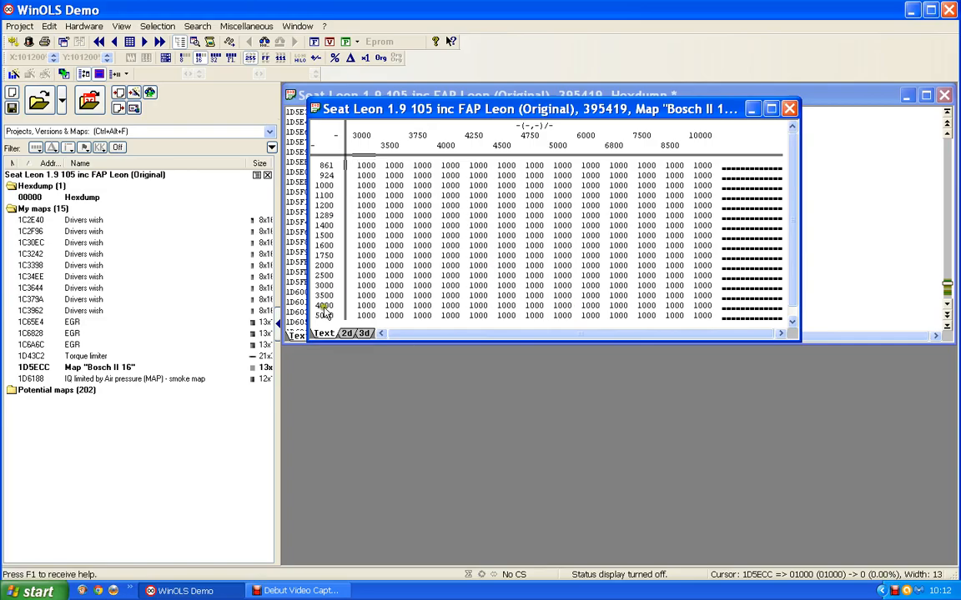
Step: Describe the Y-axis of the map at 1D5ECC as "Engine speed" with the unit rpm
{"action": "double_click", "coordinate": [329, 245]}
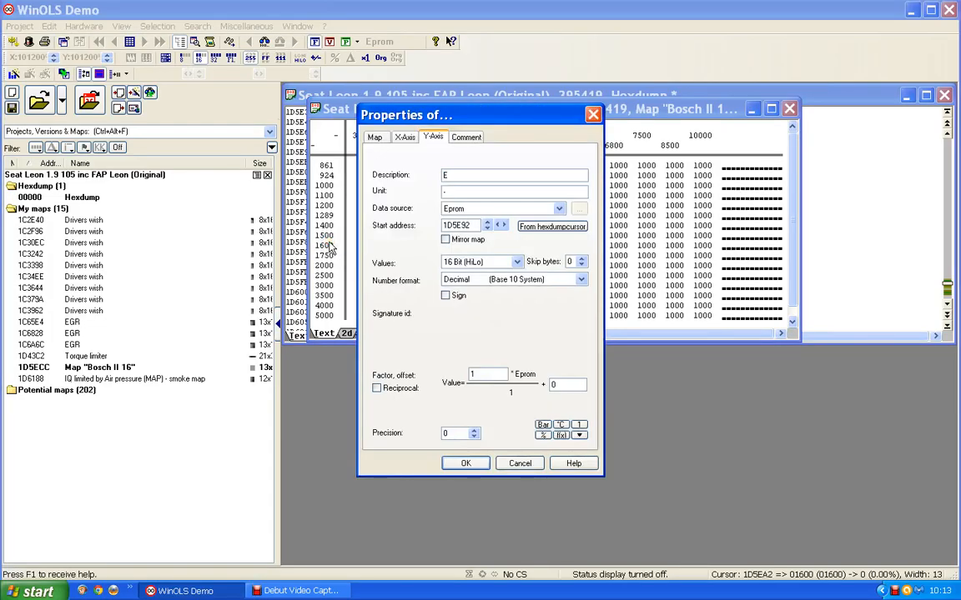
{"action": "type", "text": "Engine speed"}
{"action": "left_click_drag", "start_coordinate": [453, 192], "coordinate": [431, 196]}
{"action": "type", "text": "rpm"}
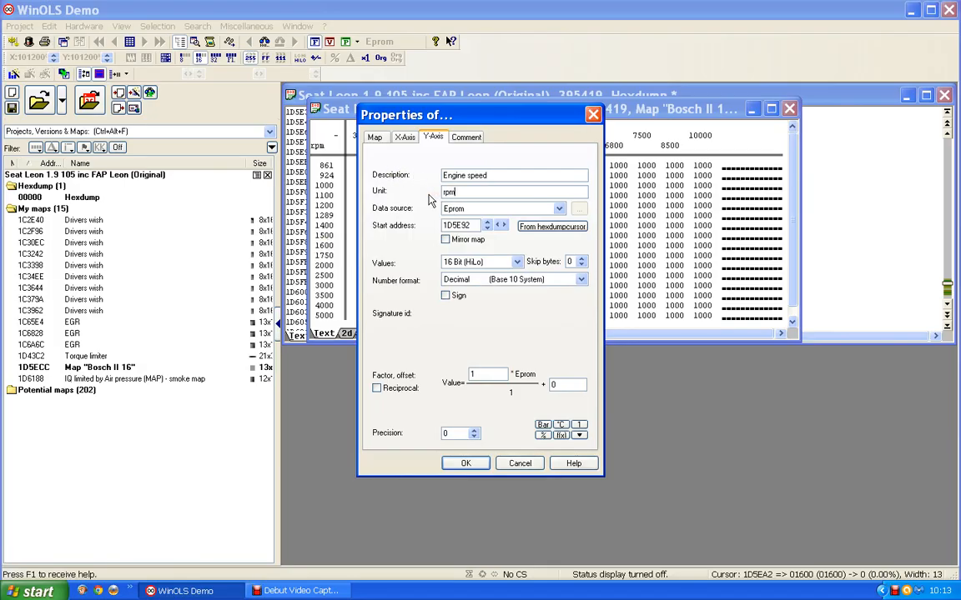
{"action": "left_click", "coordinate": [464, 464]}
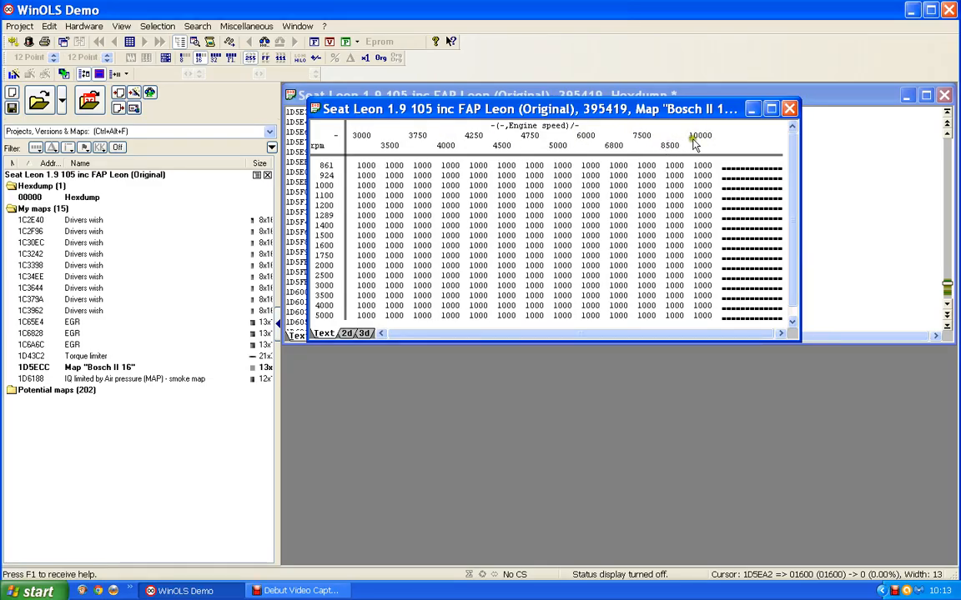
Step: Describe the new map's X-axis as "Mass Air Flow" with the unit "mg/stroke of air" and a factor of 0.1
{"action": "double_click", "coordinate": [594, 144]}
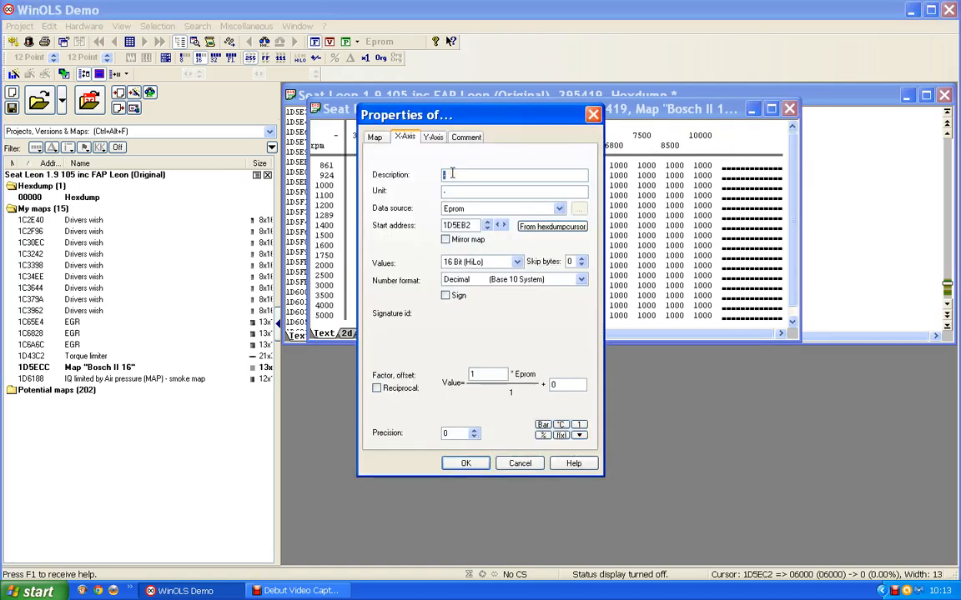
{"action": "type", "text": "Mass Air Flow"}
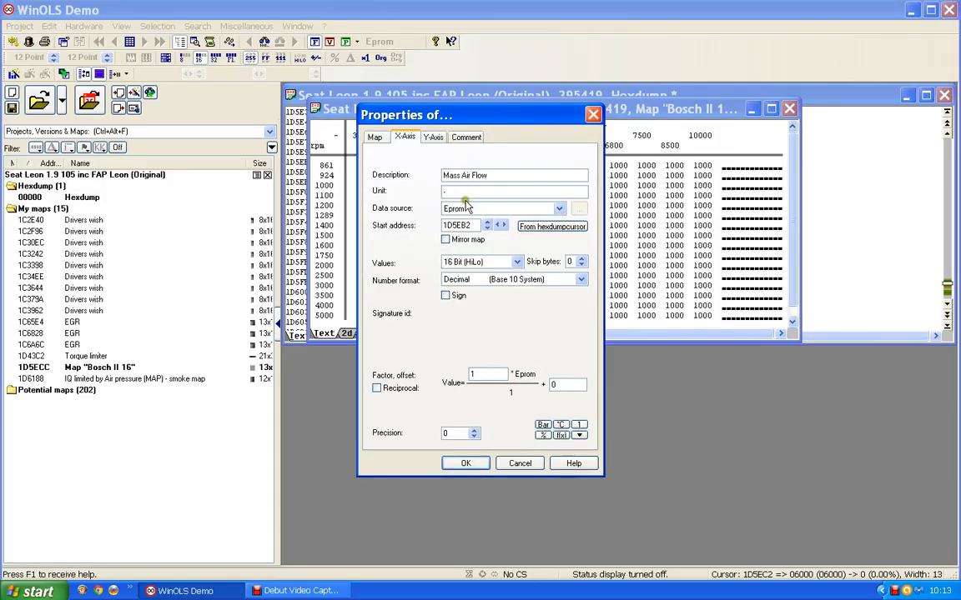
{"action": "left_click_drag", "start_coordinate": [458, 193], "coordinate": [422, 193]}
{"action": "type", "text": "mg/stroke"}
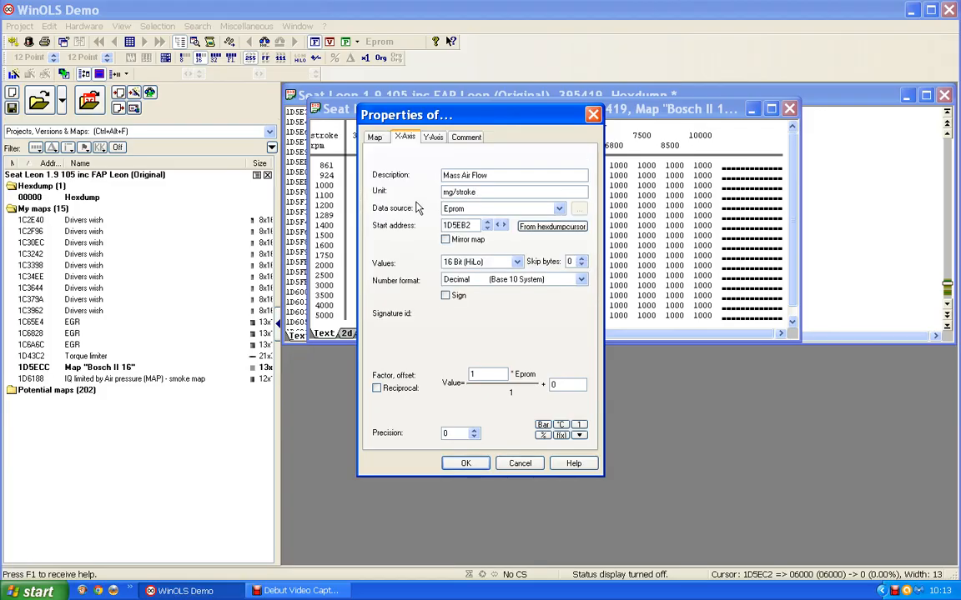
{"action": "type", "text": " of air"}
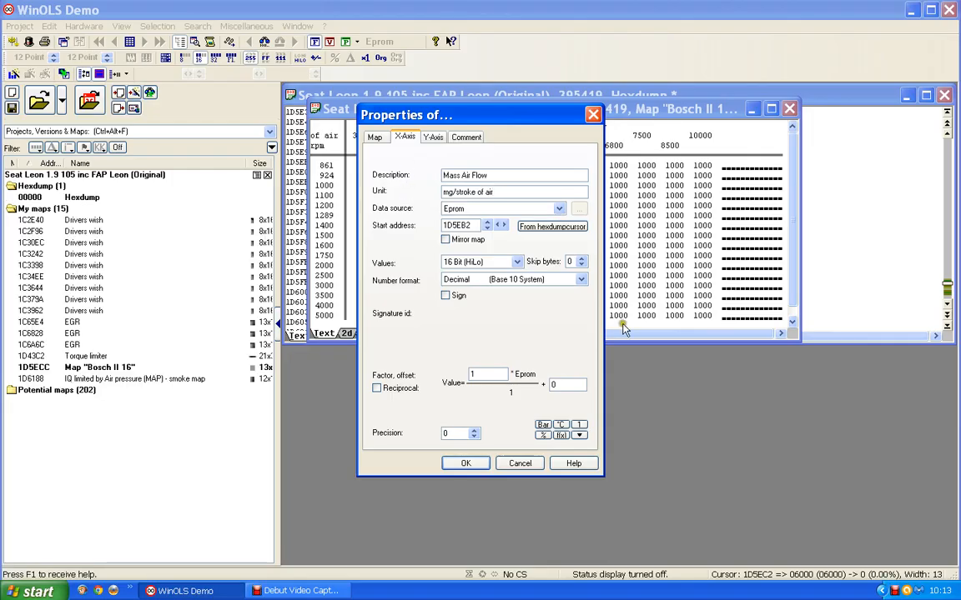
{"action": "left_click", "coordinate": [476, 374]}
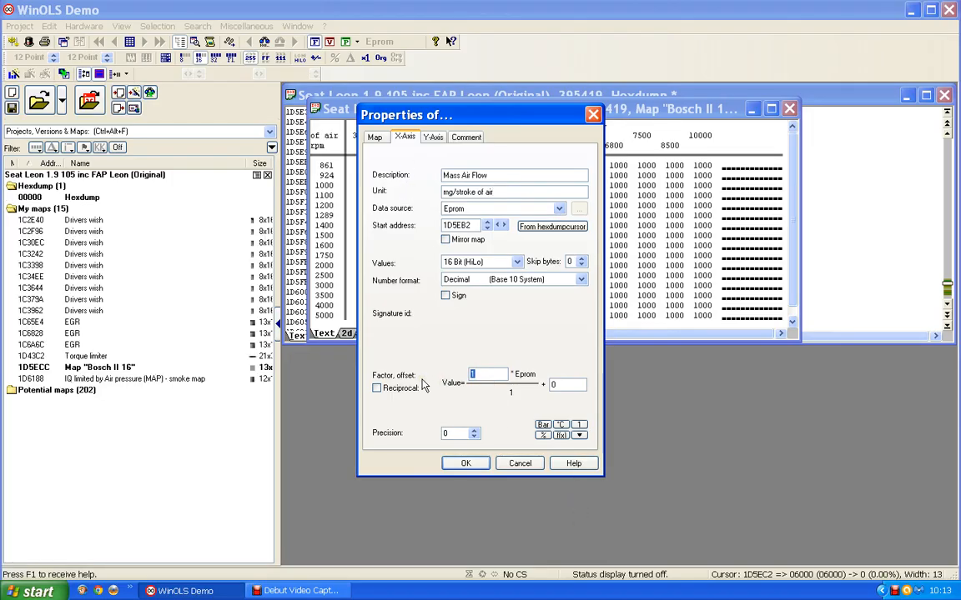
{"action": "type", "text": "0.1"}
{"action": "left_click", "coordinate": [505, 421]}
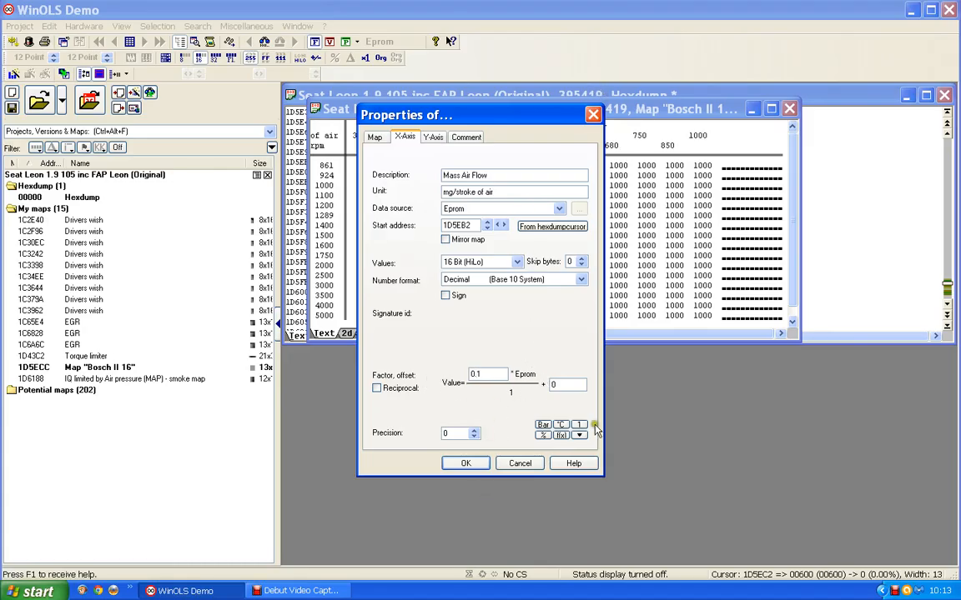
{"action": "left_click", "coordinate": [466, 464]}
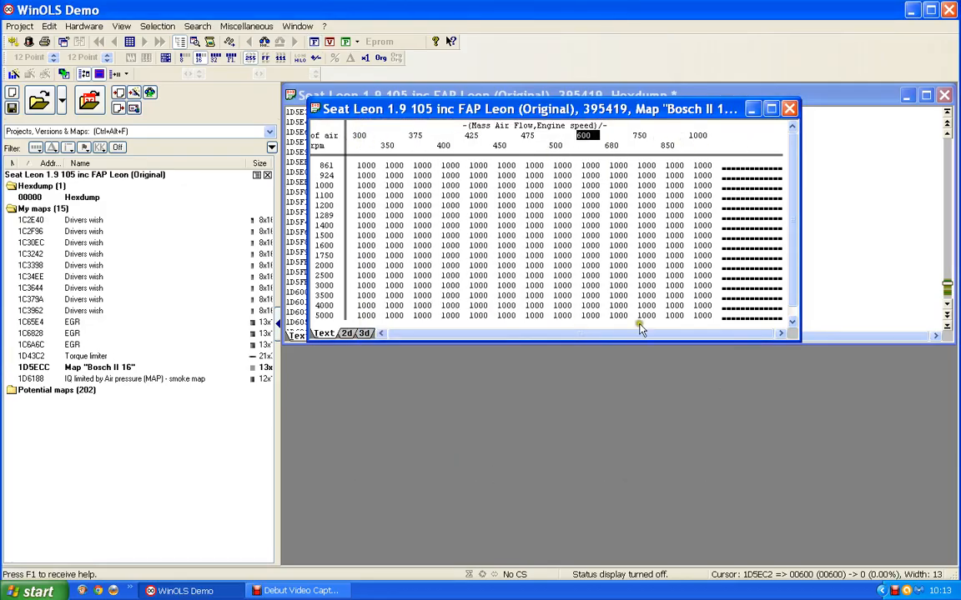
Step: Rename the map at 1D5ECC as "IQ limited by Air flow (MAF) - smoke map - not used"
{"action": "double_click", "coordinate": [471, 245]}
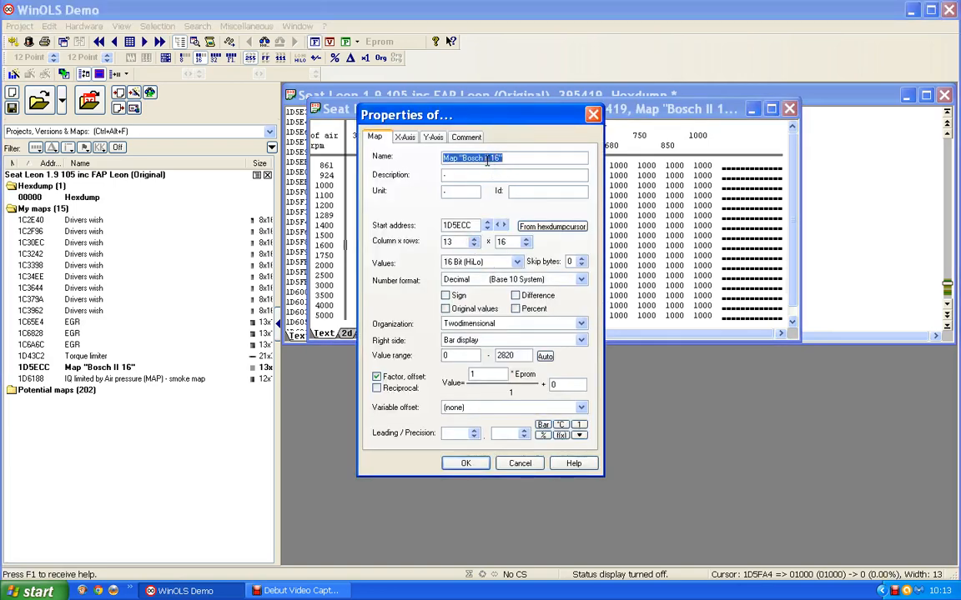
{"action": "type", "text": "I"}
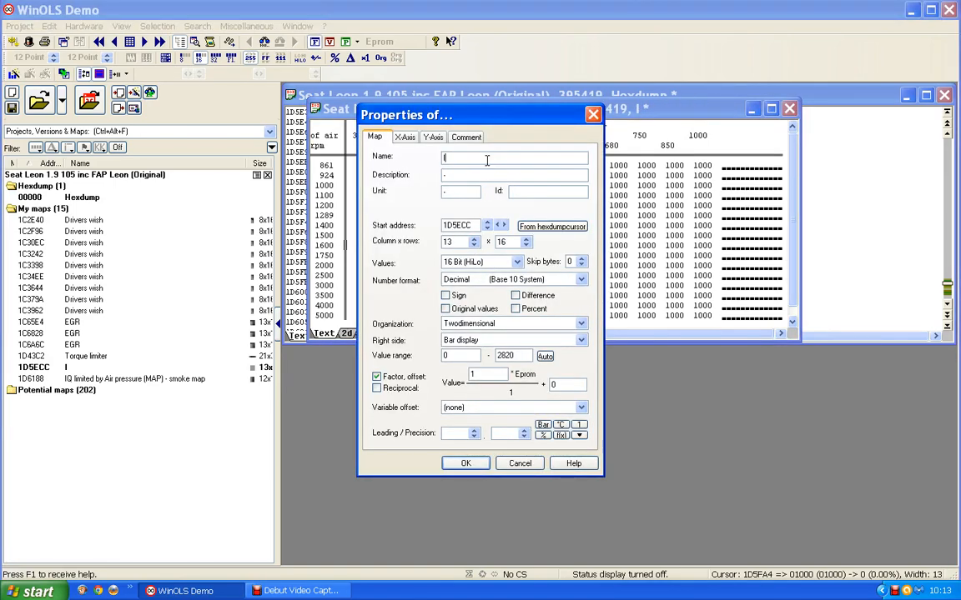
{"action": "type", "text": "Q limi"}
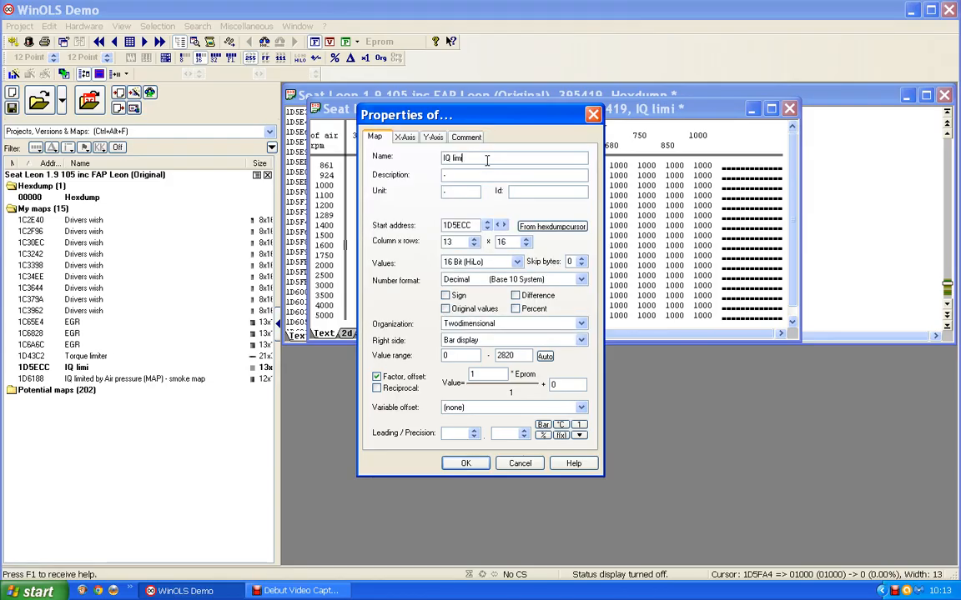
{"action": "type", "text": "ted by"}
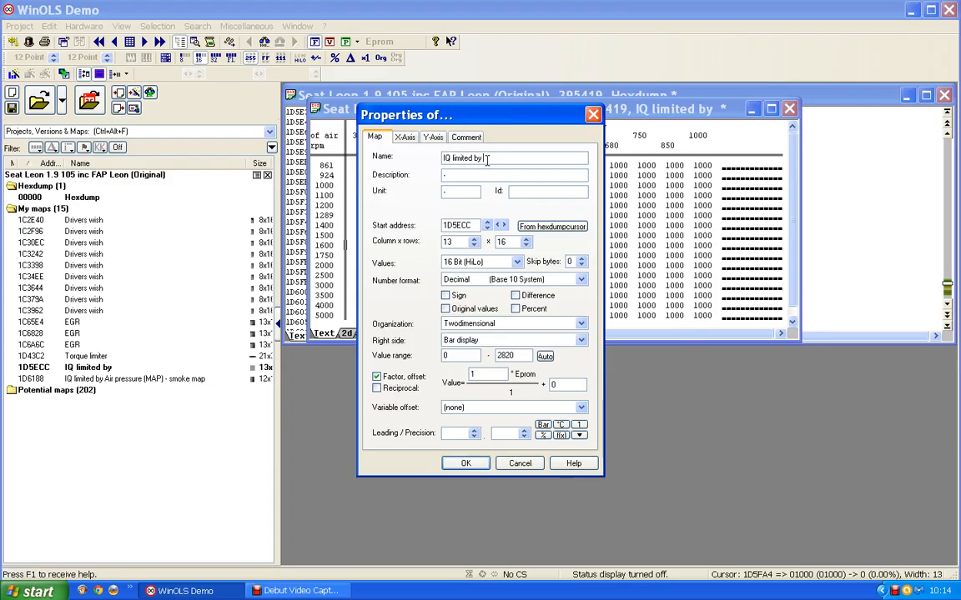
{"action": "type", "text": " Air flow (MAF"}
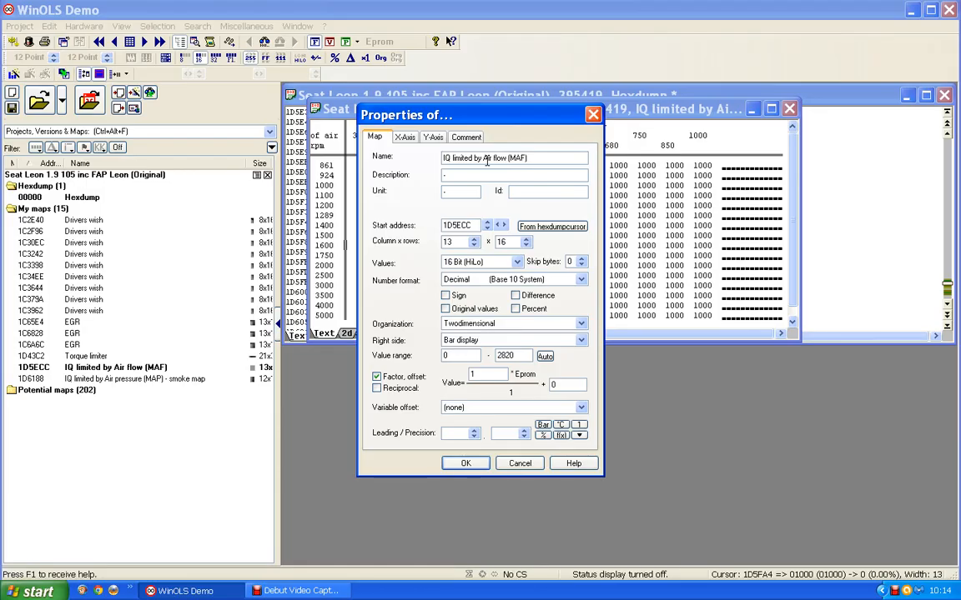
{"action": "type", "text": "smoke"}
{"action": "type", "text": "map - n"}
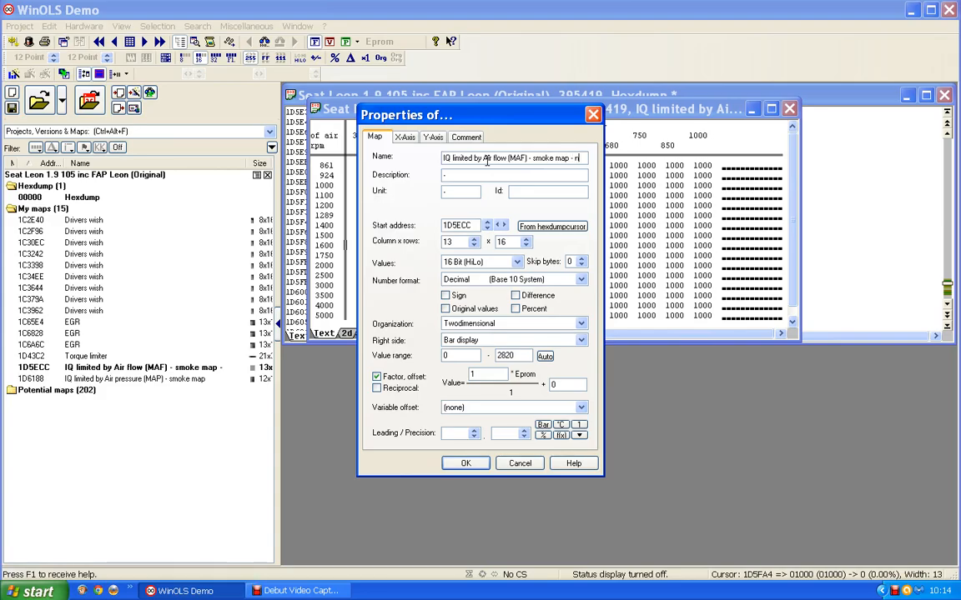
{"action": "type", "text": "ot used"}
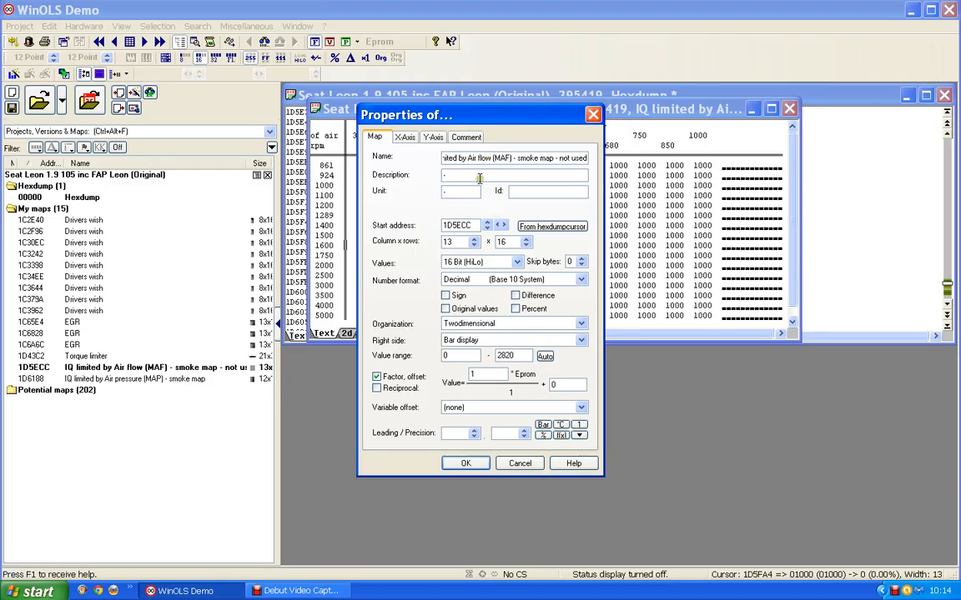
Step: Describe the air-flow smoke map's values as "IQ" with the unit "mg/stroke"
{"action": "left_click", "coordinate": [448, 174]}
{"action": "left_click_drag", "start_coordinate": [456, 193], "coordinate": [404, 194]}
{"action": "type", "text": "mg/stroke"}
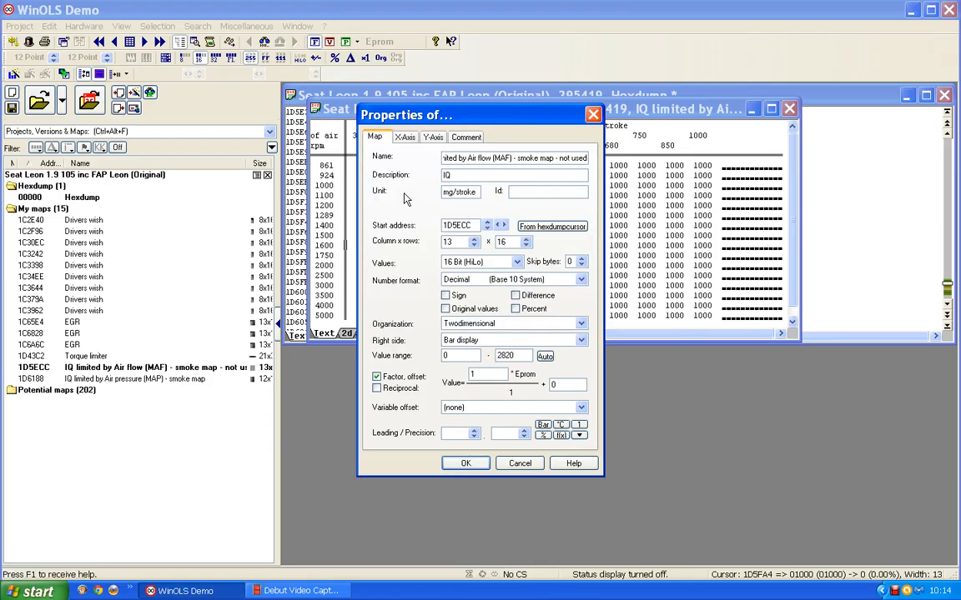
Step: Set the map's value factor to 0.01 with a precision of 1 decimal place, and apply the properties
{"action": "left_click", "coordinate": [487, 391]}
{"action": "left_click_drag", "start_coordinate": [486, 375], "coordinate": [429, 376]}
{"action": "type", "text": "0.0"}
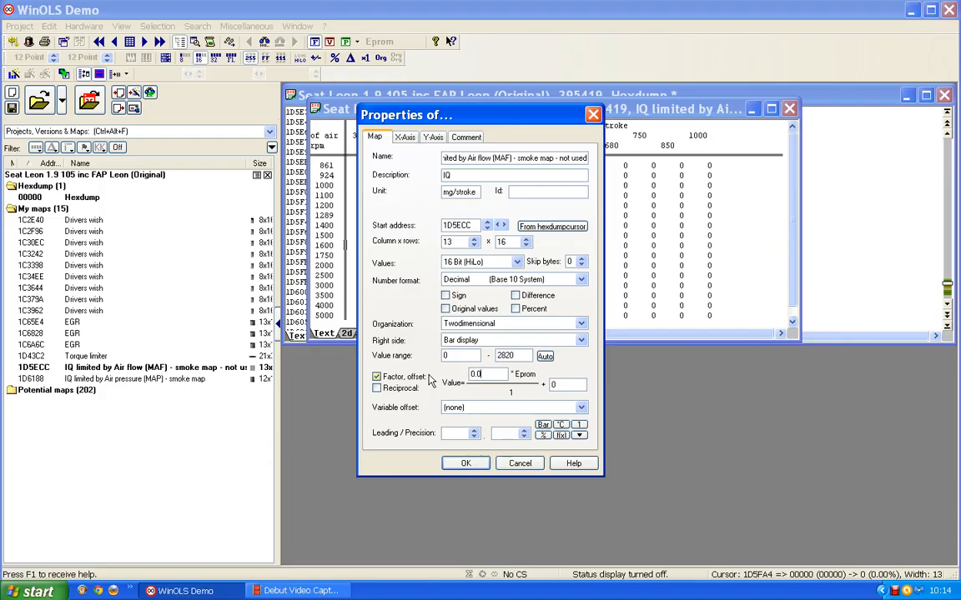
{"action": "type", "text": "1"}
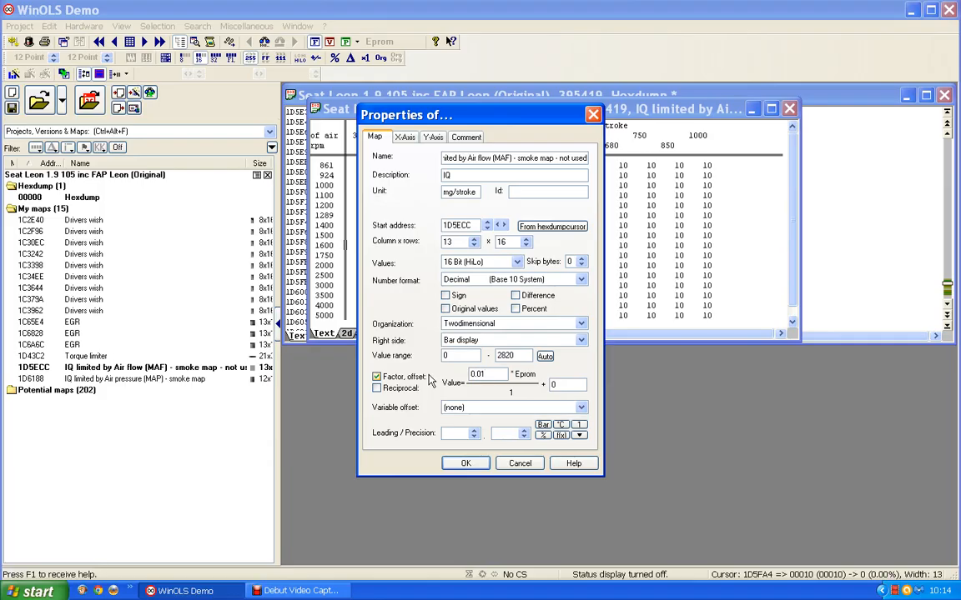
{"action": "left_click", "coordinate": [524, 431]}
{"action": "left_click", "coordinate": [524, 431]}
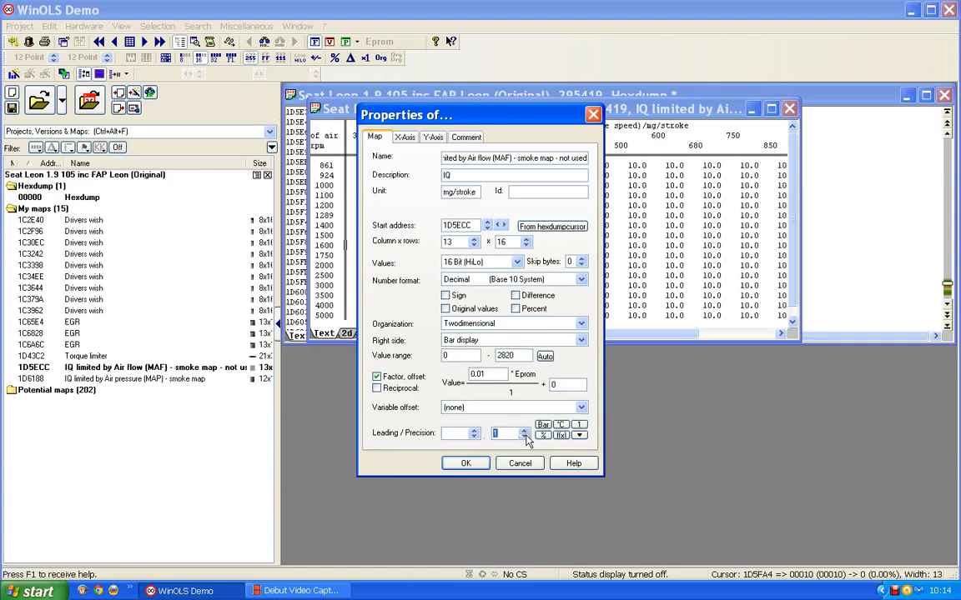
{"action": "left_click", "coordinate": [464, 462]}
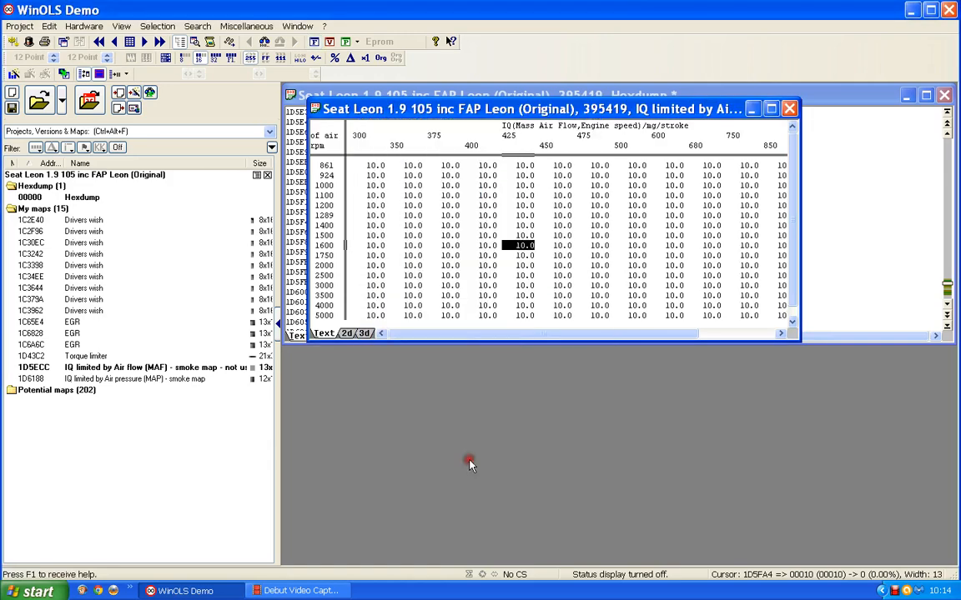
Step: Look across the columns of the finished air-flow smoke map and close its window to return to the hexdump
{"action": "left_click_drag", "start_coordinate": [472, 333], "coordinate": [409, 334]}
{"action": "left_click_drag", "start_coordinate": [628, 342], "coordinate": [554, 337]}
{"action": "left_click", "coordinate": [789, 109]}
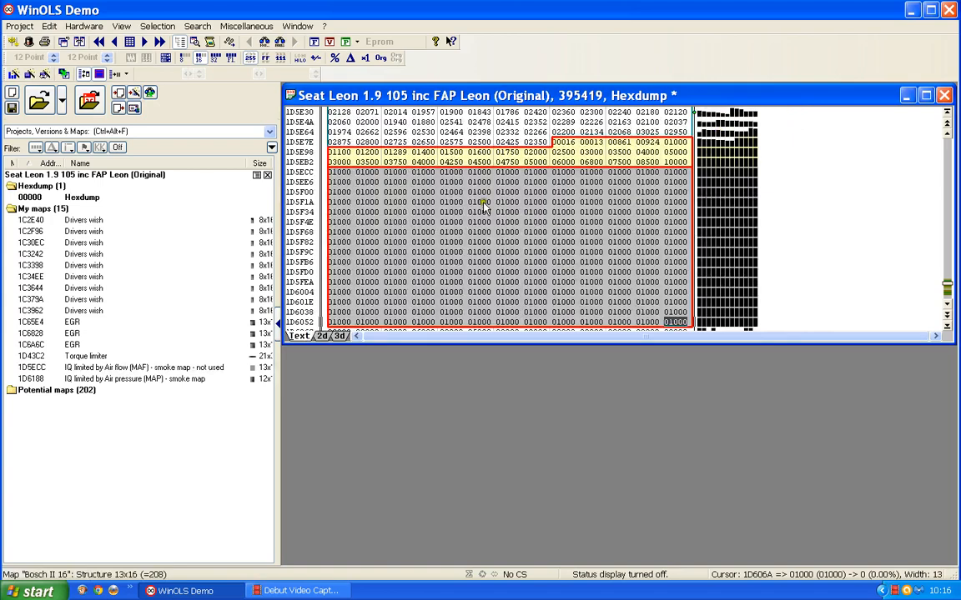
Step: Examine the hexdump from the 1D5ECC map past the 1D6188 map to the 13x16 maps beyond, then return to 1D6188
{"action": "left_click", "coordinate": [479, 204]}
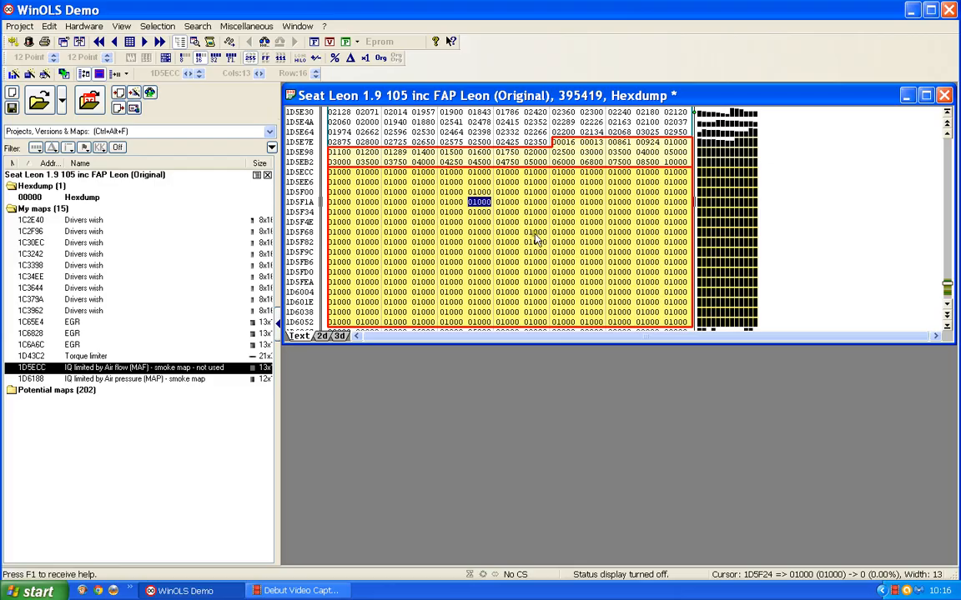
{"action": "scroll", "coordinate": [521, 221], "scroll_direction": "down", "scroll_amount": 6}
{"action": "scroll", "coordinate": [534, 234], "scroll_direction": "down", "scroll_amount": 4}
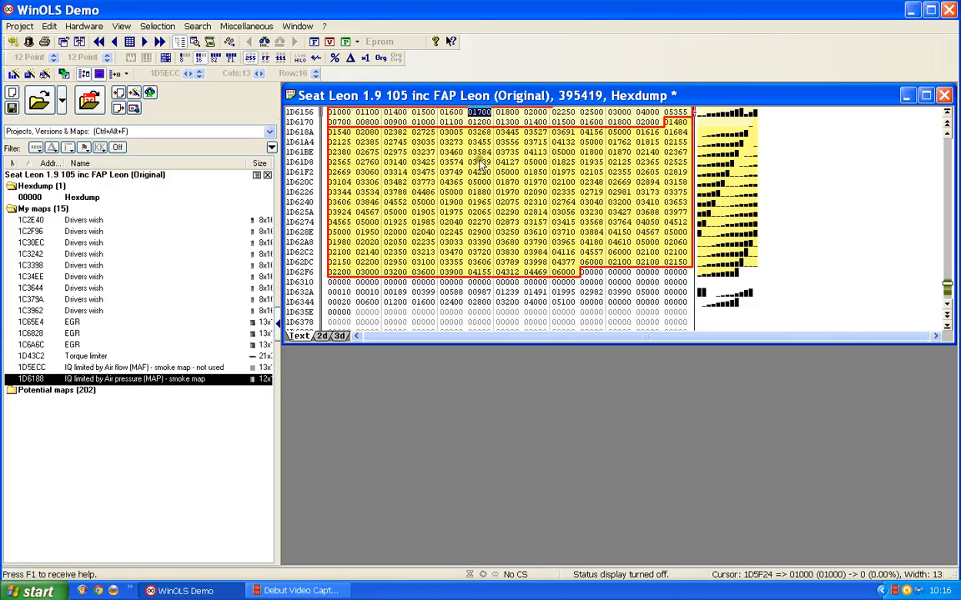
{"action": "scroll", "coordinate": [563, 179], "scroll_direction": "down", "scroll_amount": 12}
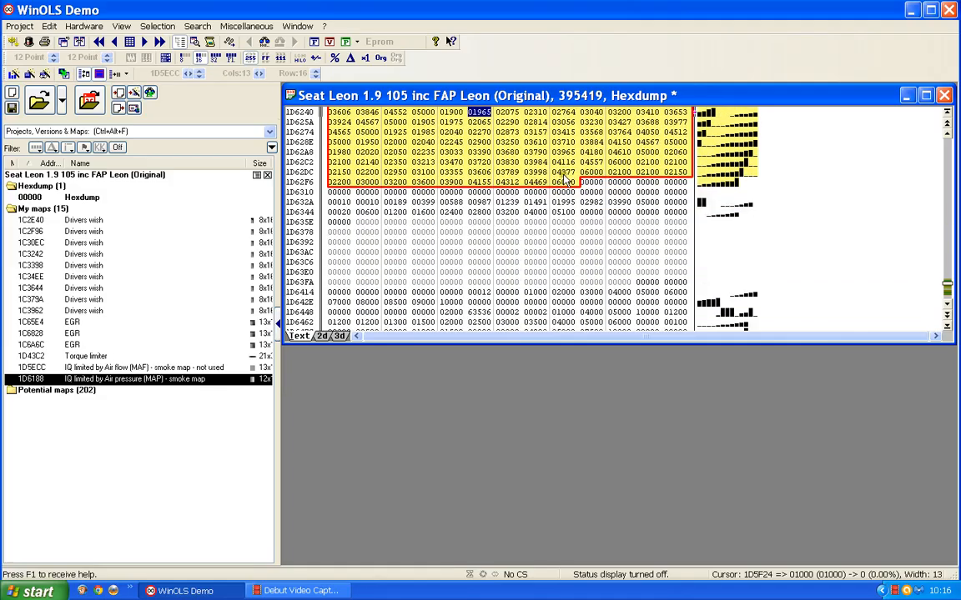
{"action": "scroll", "coordinate": [563, 180], "scroll_direction": "up", "scroll_amount": 5}
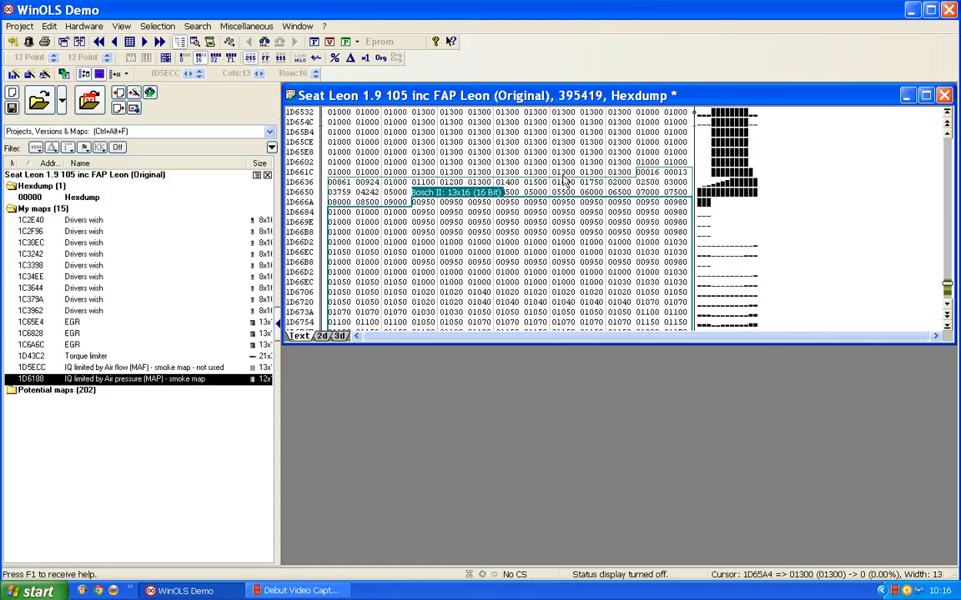
{"action": "scroll", "coordinate": [562, 179], "scroll_direction": "up", "scroll_amount": 4}
{"action": "scroll", "coordinate": [562, 179], "scroll_direction": "down", "scroll_amount": 5}
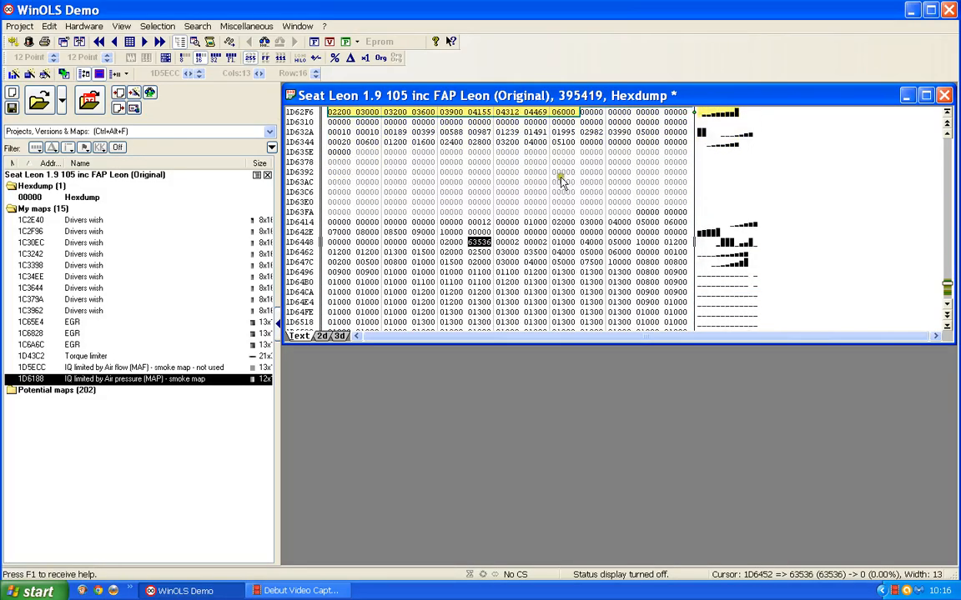
{"action": "scroll", "coordinate": [534, 226], "scroll_direction": "down", "scroll_amount": 12}
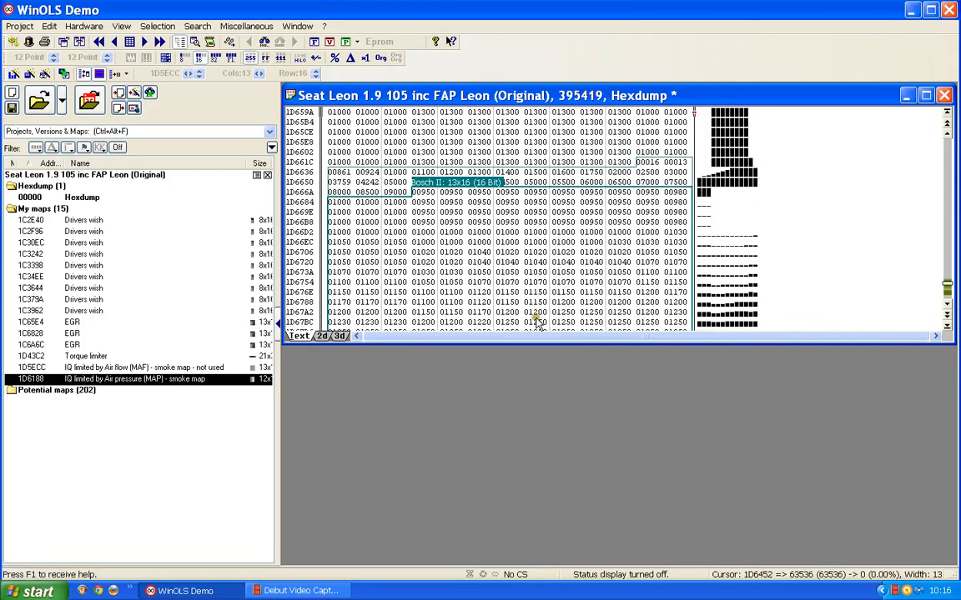
{"action": "scroll", "coordinate": [548, 257], "scroll_direction": "down", "scroll_amount": 10}
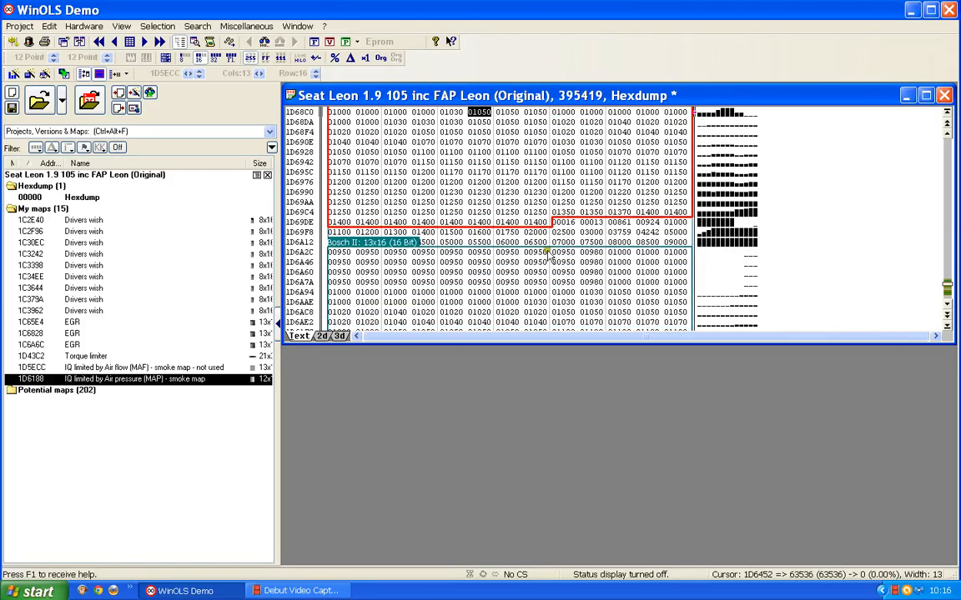
{"action": "scroll", "coordinate": [548, 250], "scroll_direction": "up", "scroll_amount": 15}
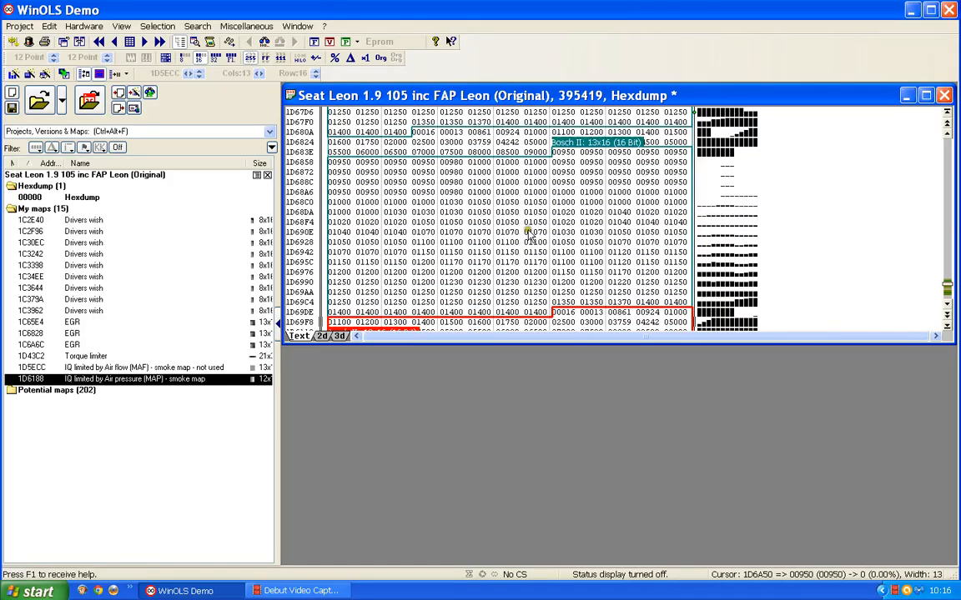
{"action": "scroll", "coordinate": [511, 202], "scroll_direction": "up", "scroll_amount": 12}
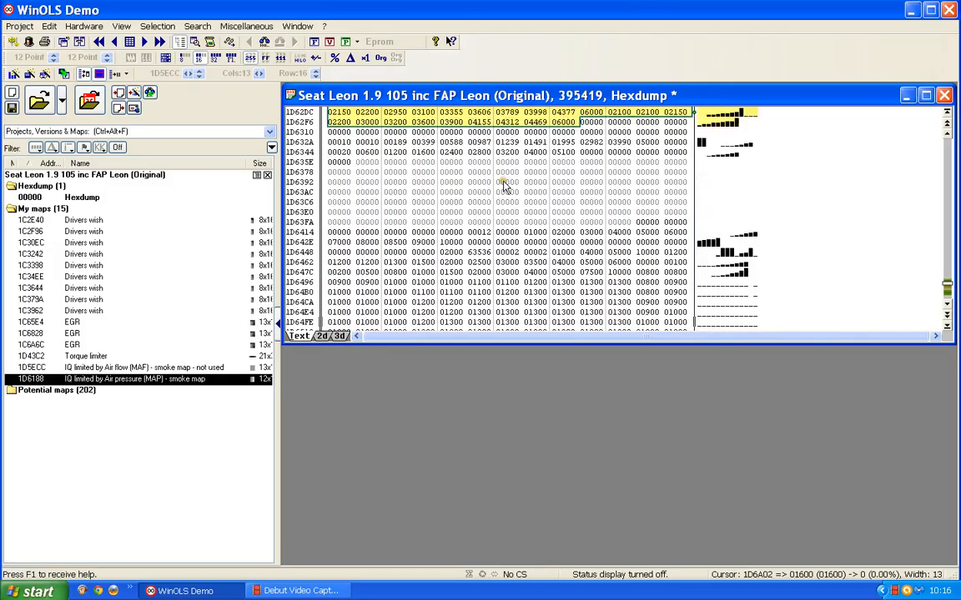
{"action": "scroll", "coordinate": [507, 187], "scroll_direction": "up", "scroll_amount": 4}
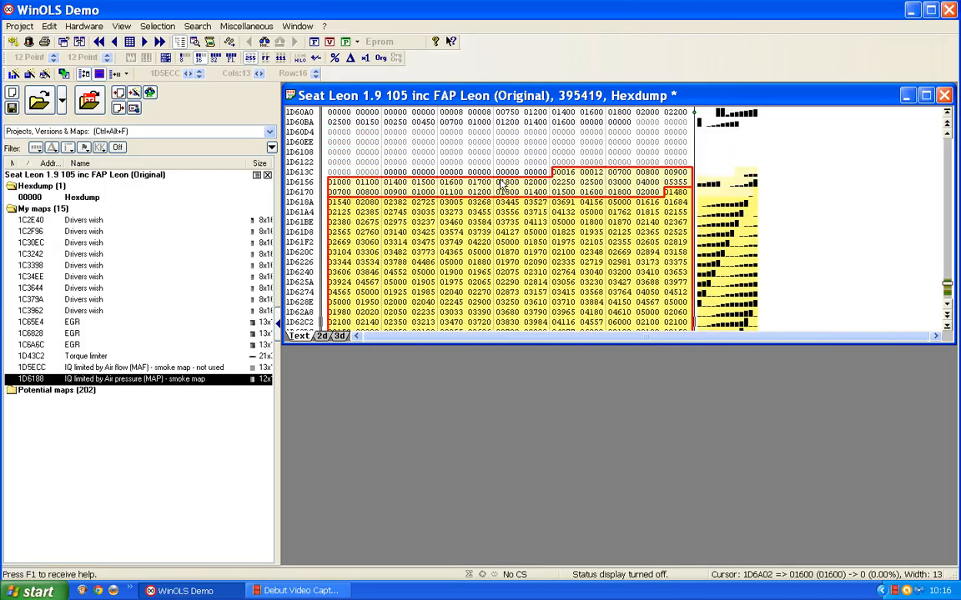